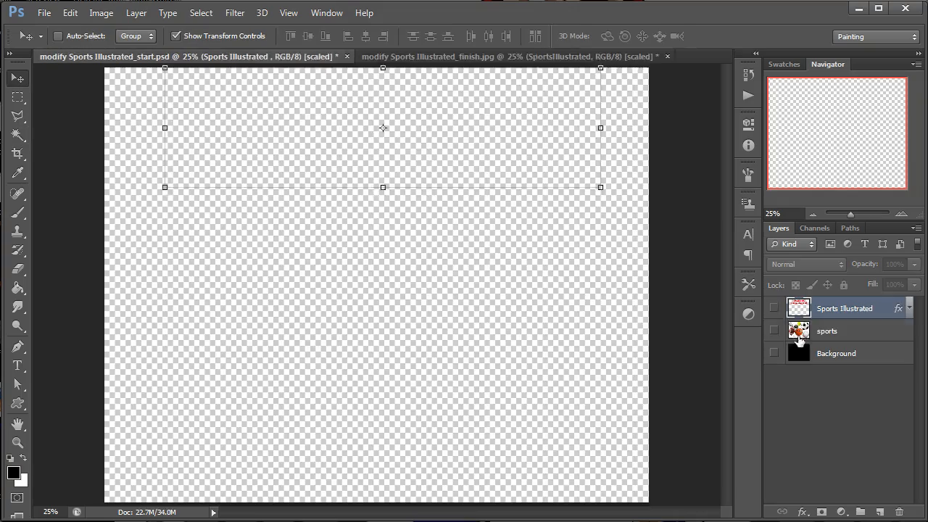
Make the sports layer visible and active, with the tennis ball as the working area.
left_click(775, 330)
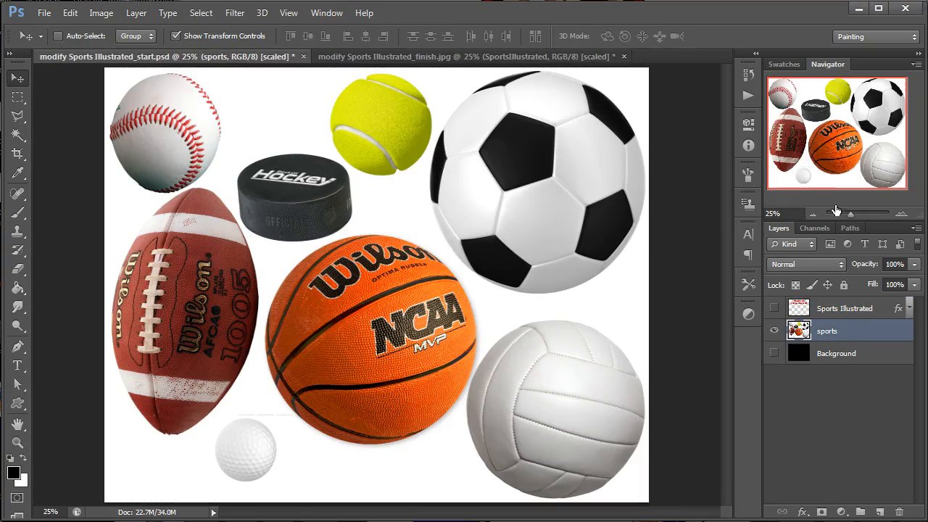
left_click(901, 214)
left_click(902, 213)
left_click_drag(856, 164, 848, 101)
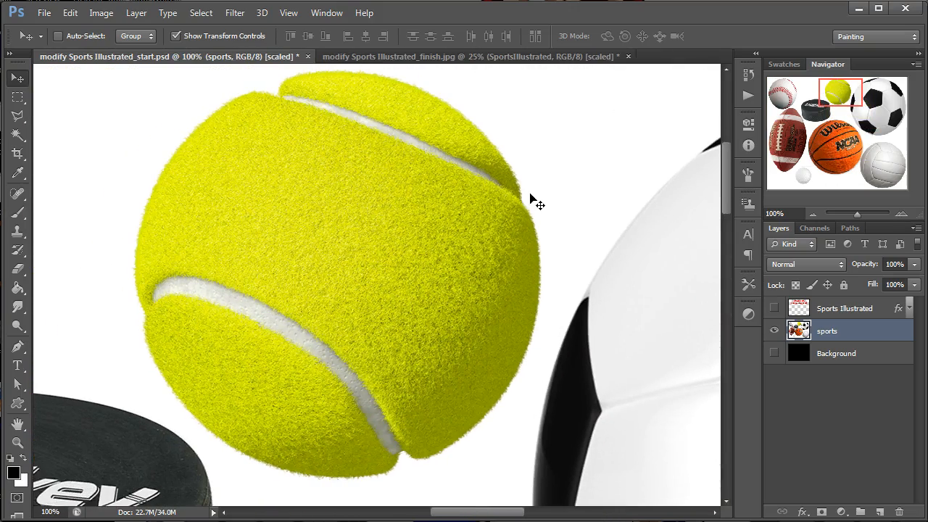
Draw an Elliptical Marquee selection around the whole tennis ball, leaving a narrow white margin outside its edge.
key("w")
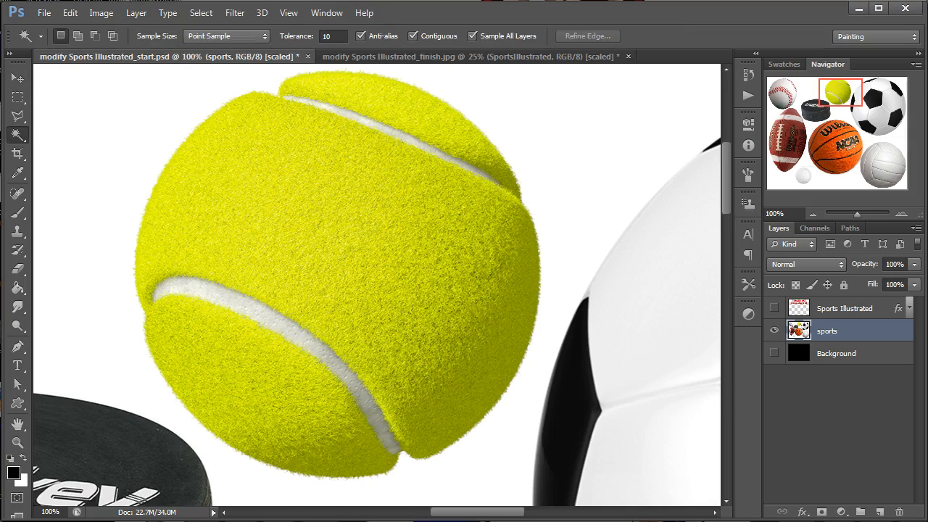
right_click(18, 96)
left_click(80, 118)
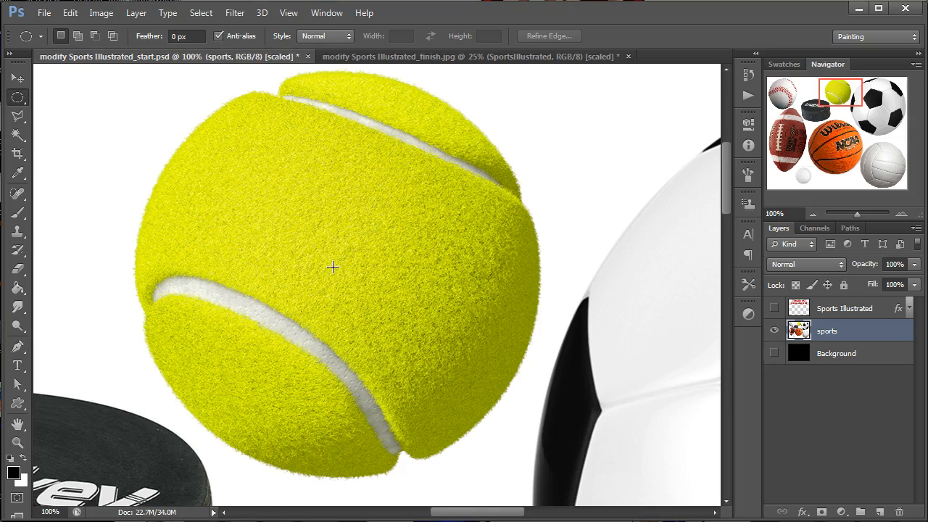
left_click_drag(333, 263, 385, 333)
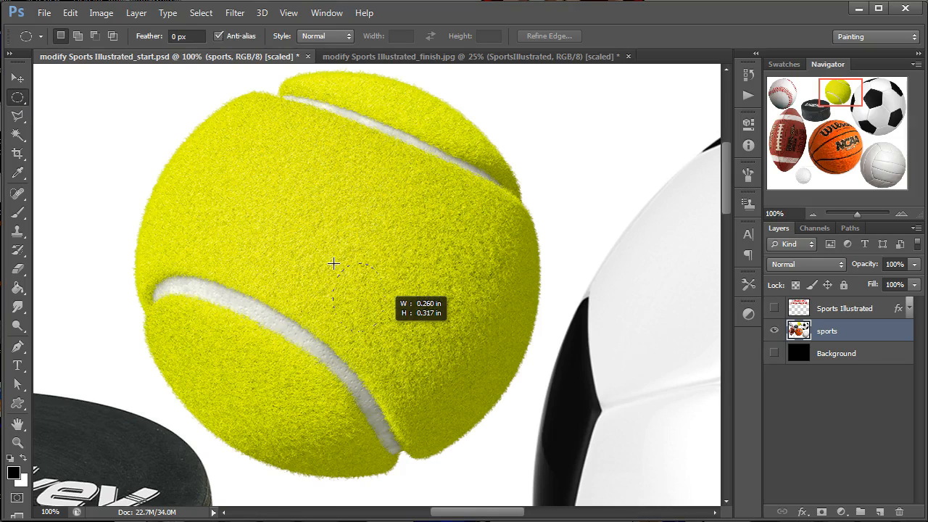
left_click_drag(385, 330, 580, 454)
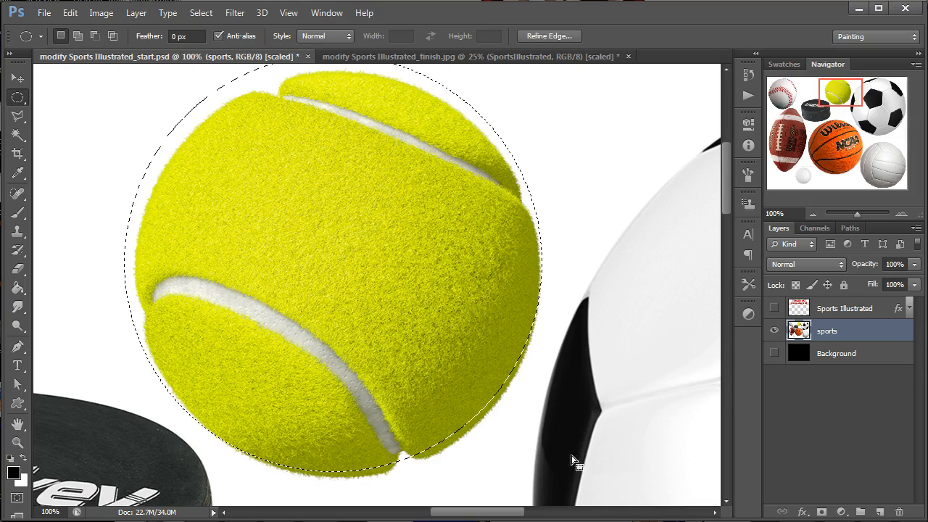
left_click_drag(372, 277, 378, 284)
left_click_drag(18, 99, 58, 93)
left_click_drag(88, 143, 275, 390)
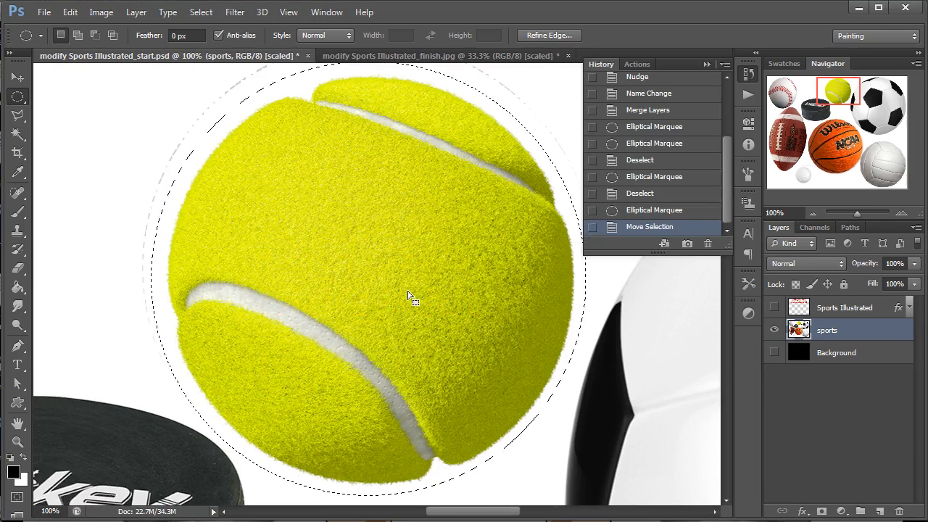
Cut the selected tennis ball out of the sports layer and paste it onto its own new layer.
key("v")
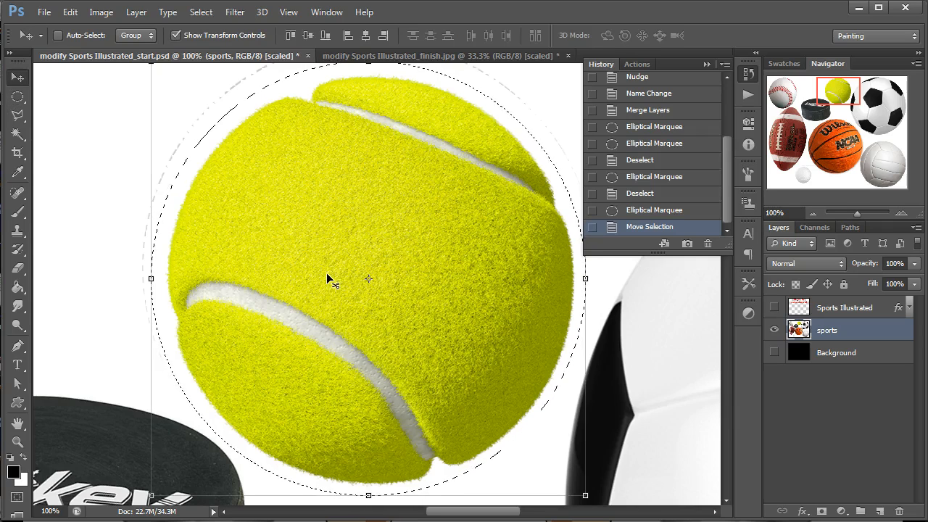
key("ctrl+x")
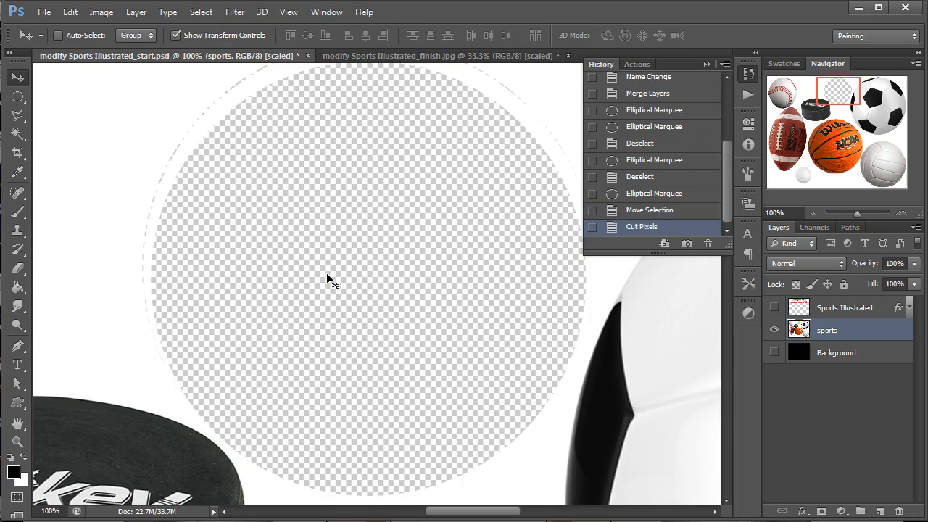
key("ctrl+v")
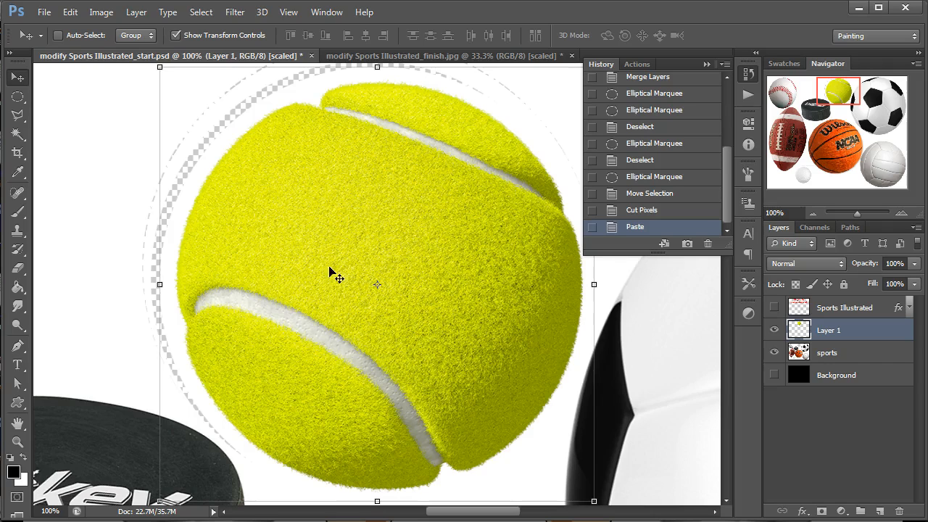
Hide the sports layer and reposition the pasted tennis ball so the whole ball fits on the canvas.
left_click_drag(457, 359, 401, 290)
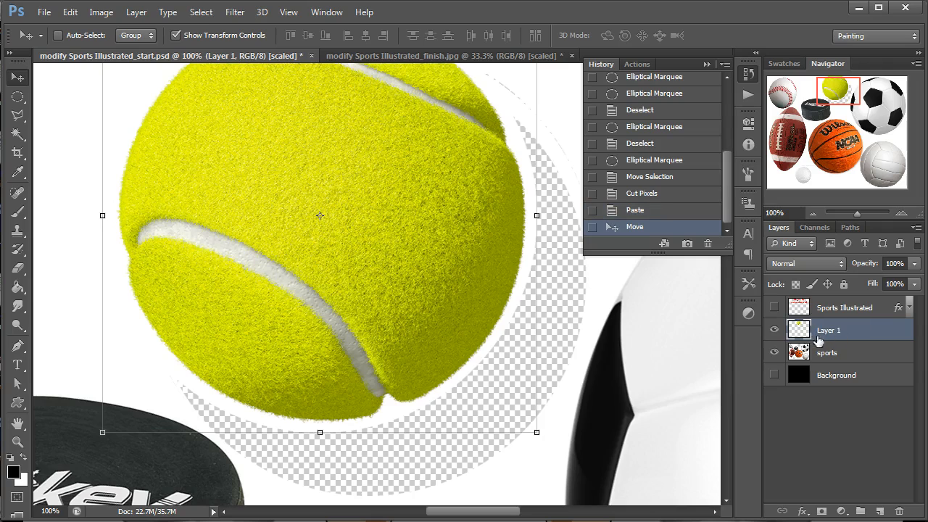
left_click_drag(319, 323, 384, 330)
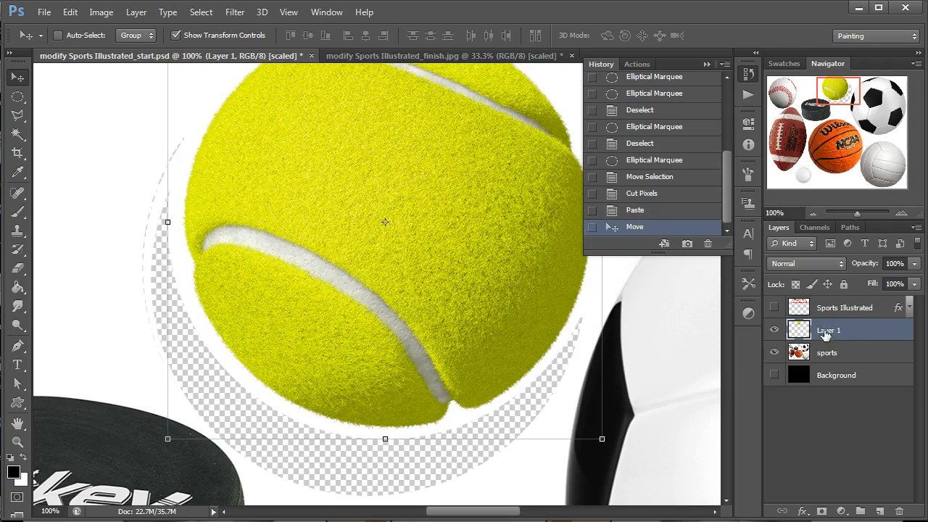
left_click(774, 353)
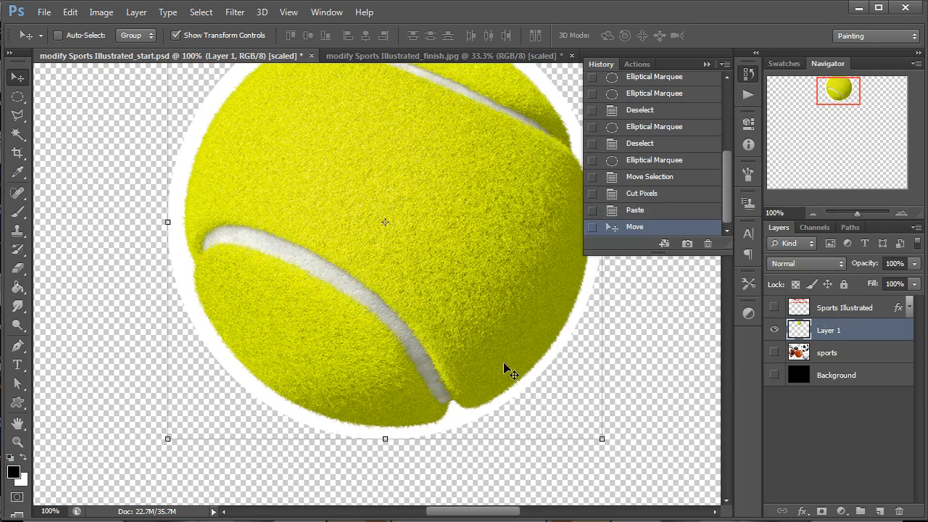
left_click_drag(466, 369, 453, 404)
Select the white ring around the tennis ball with the Magic Wand and invert the selection.
key("w")
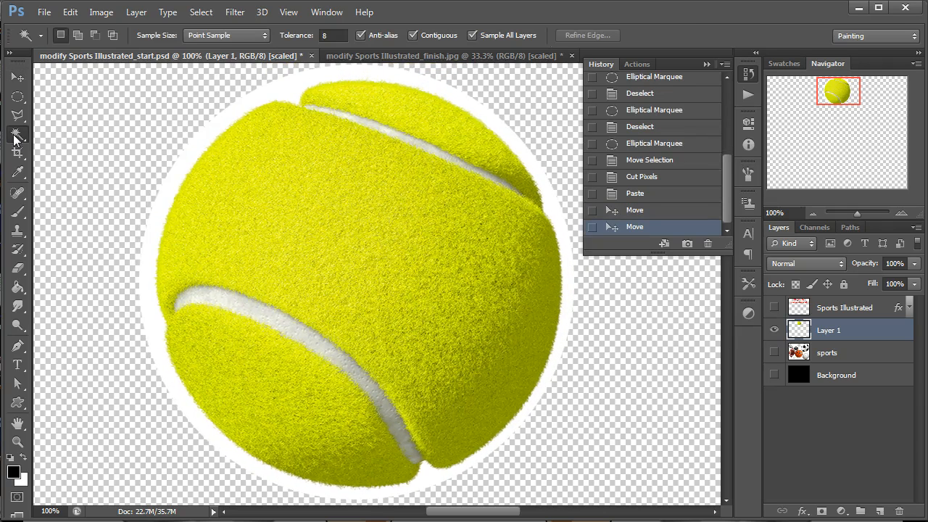
left_click(199, 146)
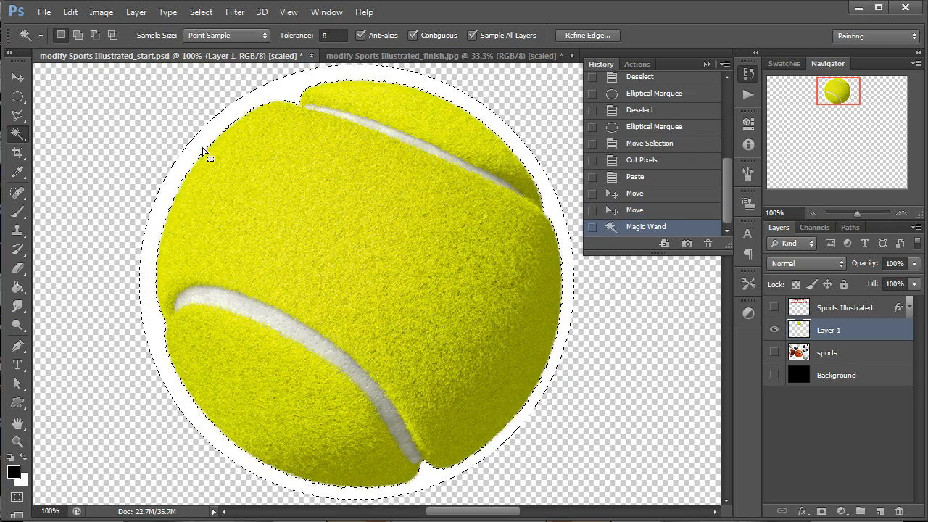
key("ctrl+shift+i")
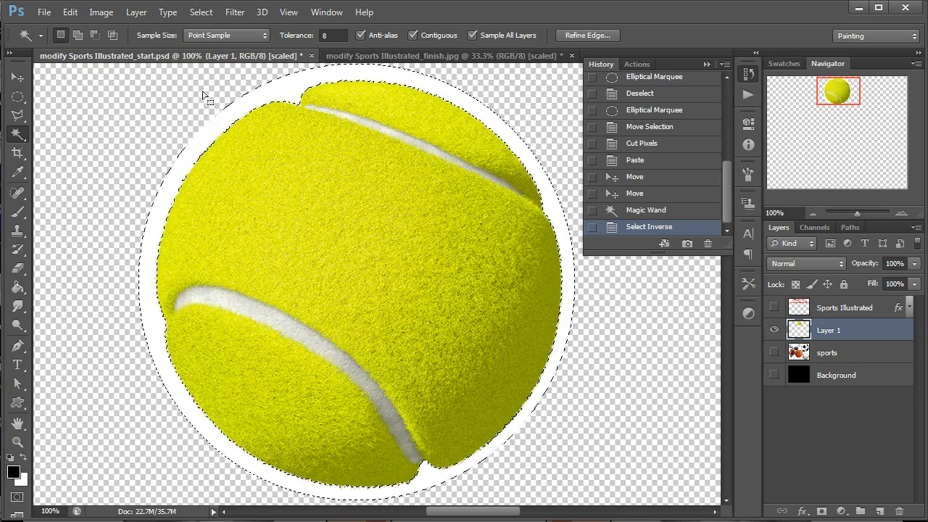
left_click(201, 12)
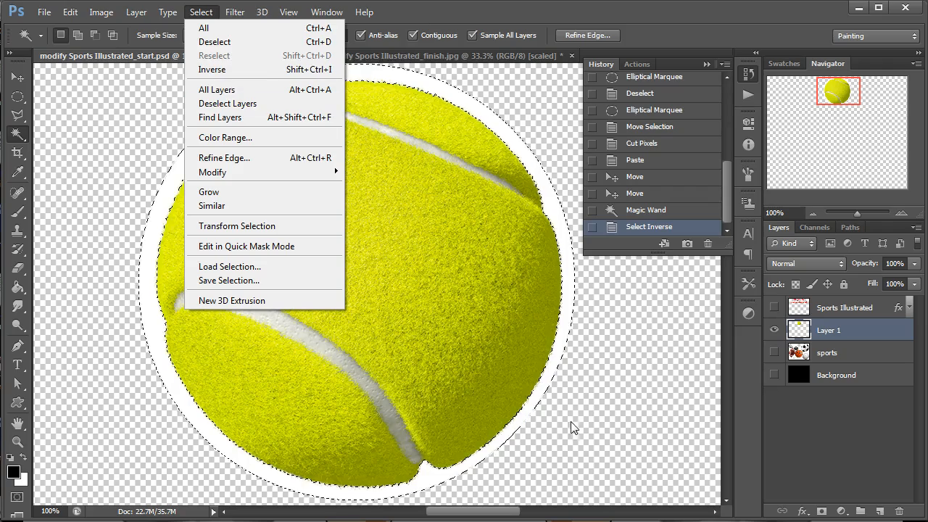
left_click(229, 280)
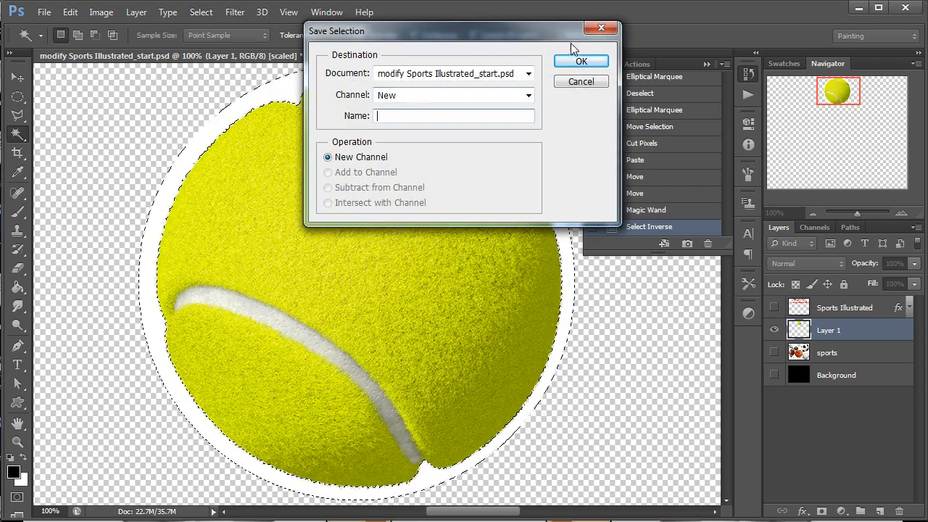
left_click(581, 81)
Try moving the selection outline and the selected tennis ball pixels, undoing each move.
left_click_drag(404, 300, 266, 298)
key("ctrl+z")
key("v")
left_click_drag(268, 255, 372, 253)
key("ctrl+z")
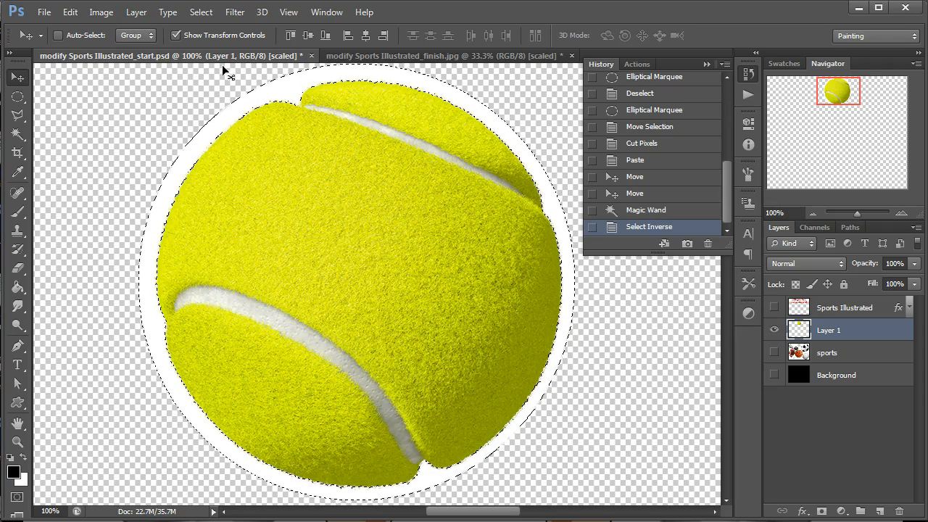
Open Refine Edge for the current selection, collapse the History list, and place the dialog beside the ball.
left_click(18, 96)
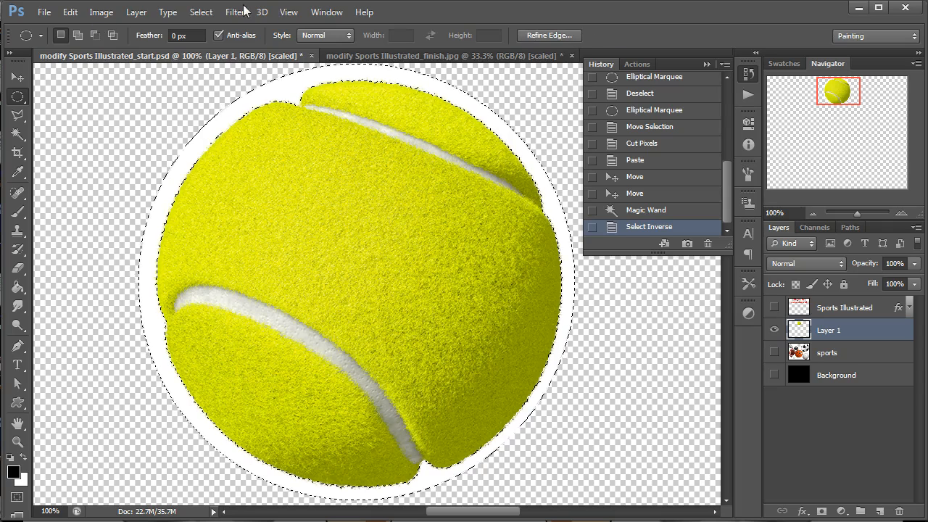
left_click(201, 12)
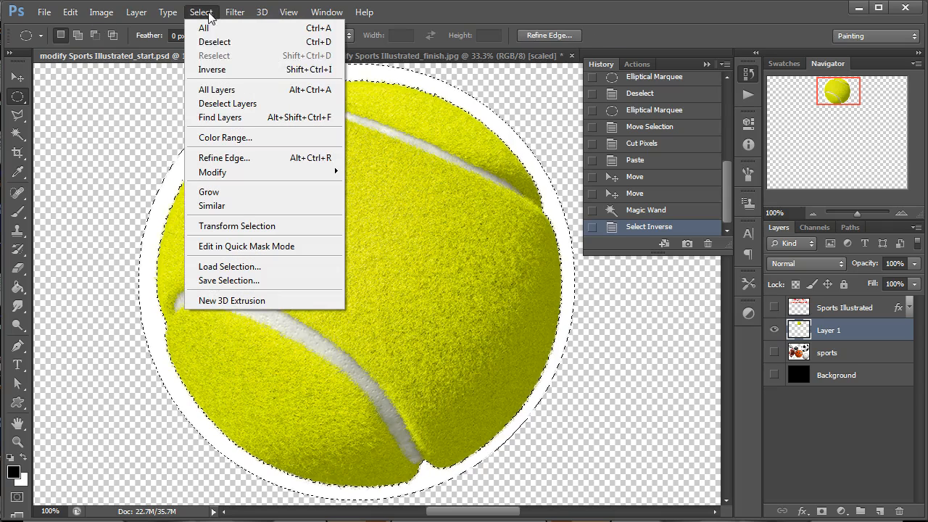
left_click(253, 162)
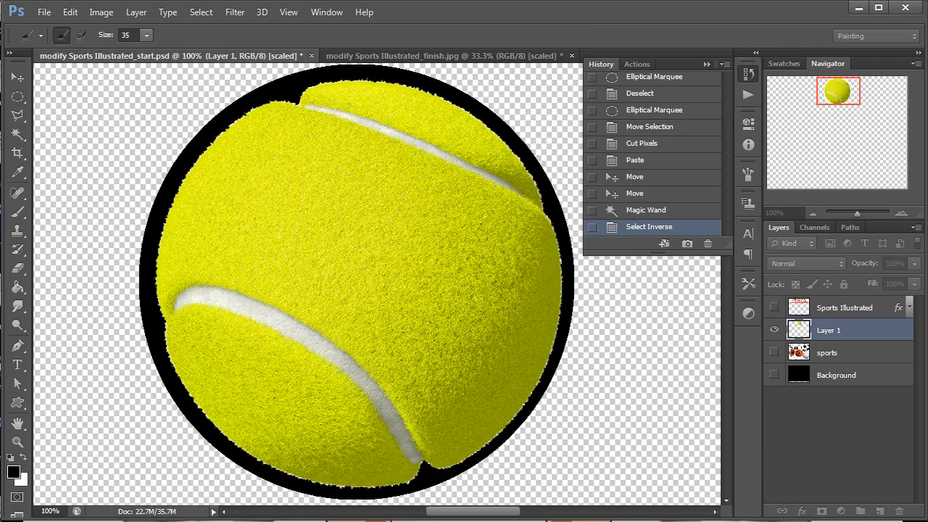
left_click(707, 65)
left_click_drag(790, 172, 746, 103)
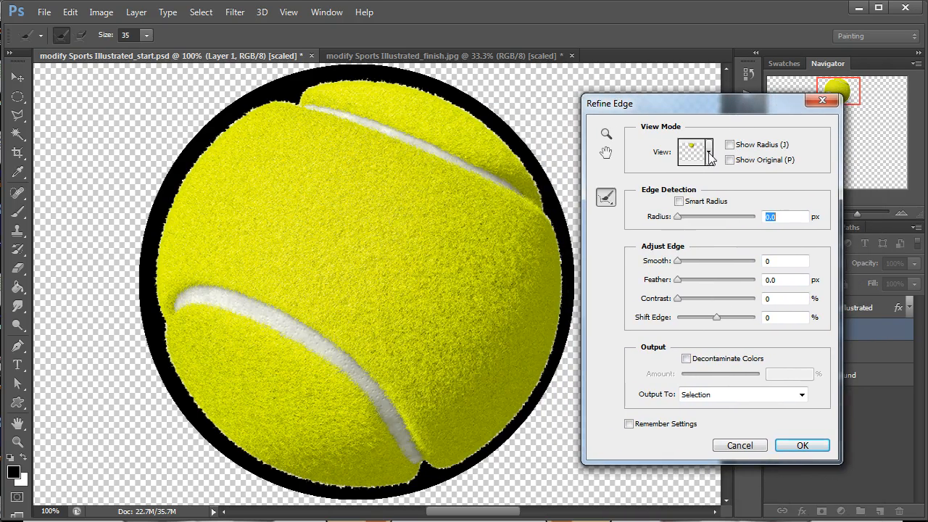
Review the view modes available for the Refine Edge preview.
left_click(709, 153)
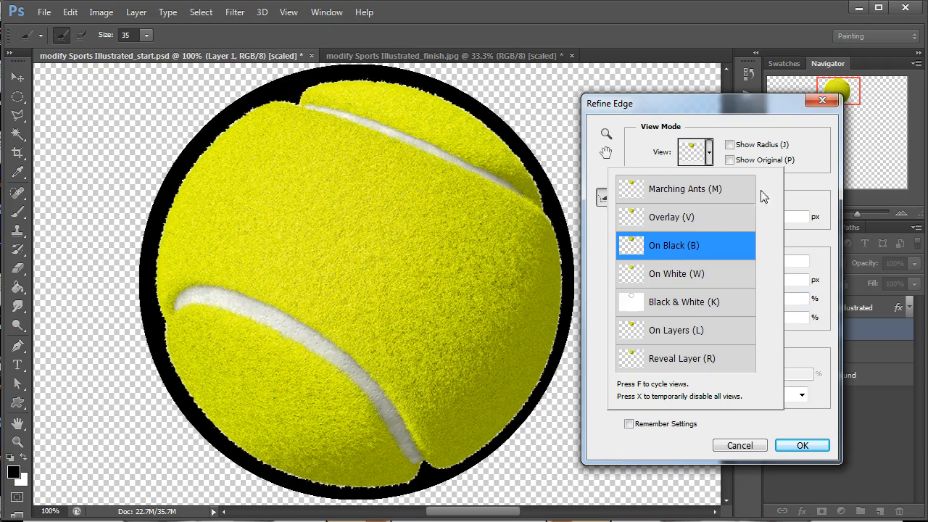
left_click(811, 155)
left_click(710, 155)
left_click(710, 155)
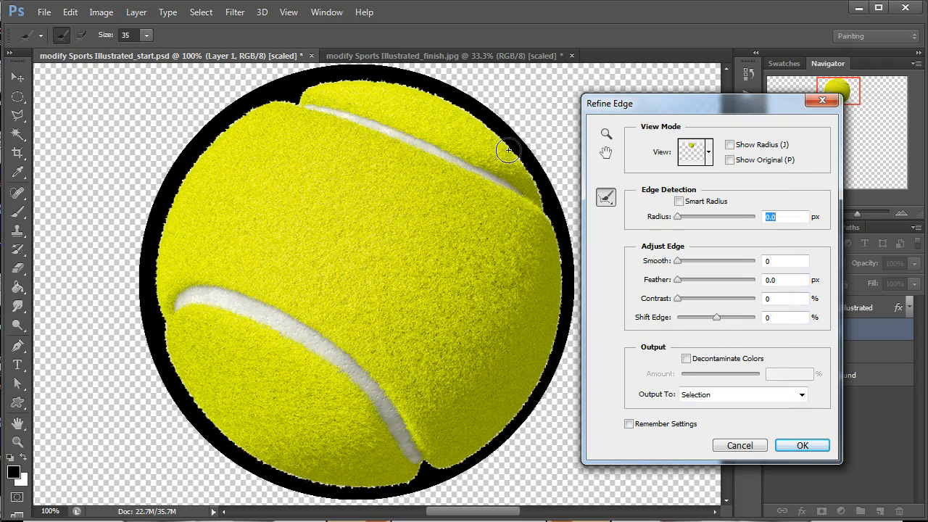
Examine the fuzzy upper edge of the tennis ball closely at 300% magnification.
key("ctrl+plus")
key("ctrl+plus")
left_click_drag(449, 258, 709, 520)
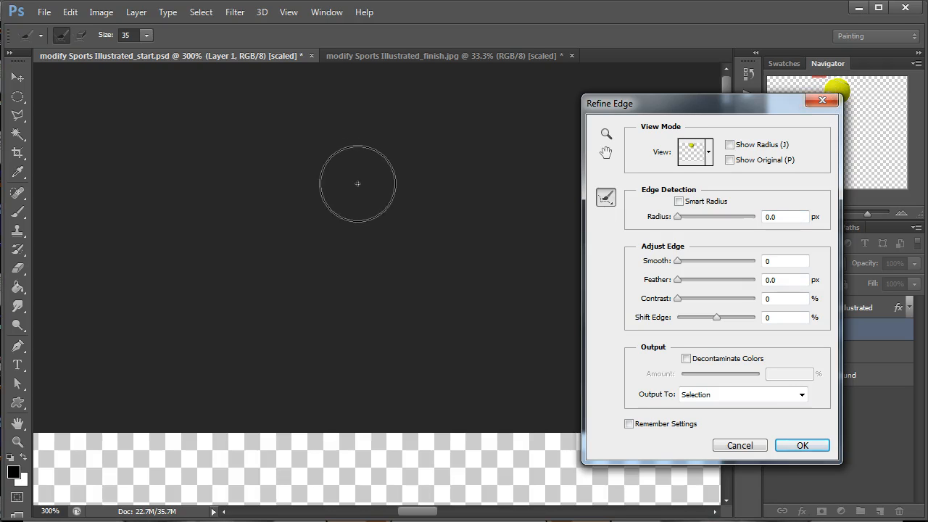
key("ctrl+minus")
key("ctrl+minus")
key("ctrl+minus")
key("ctrl+minus")
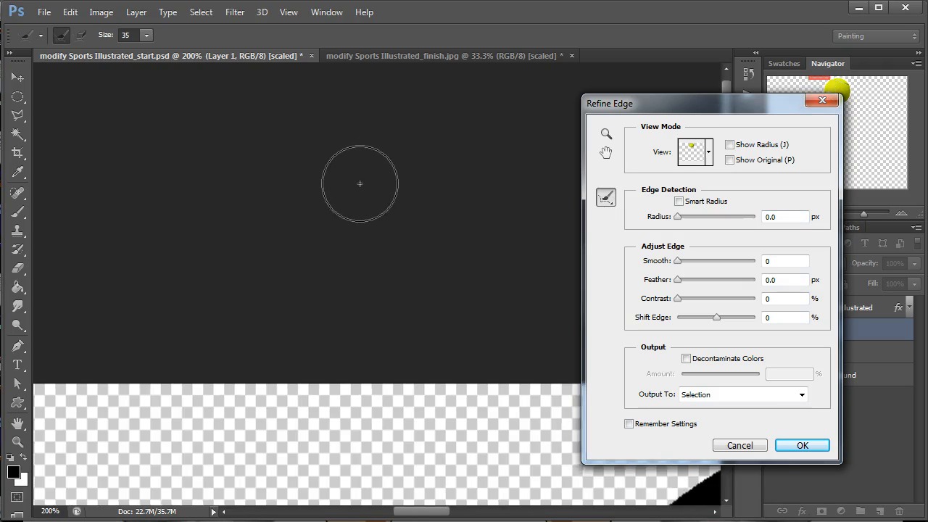
left_click_drag(501, 396, 404, 318)
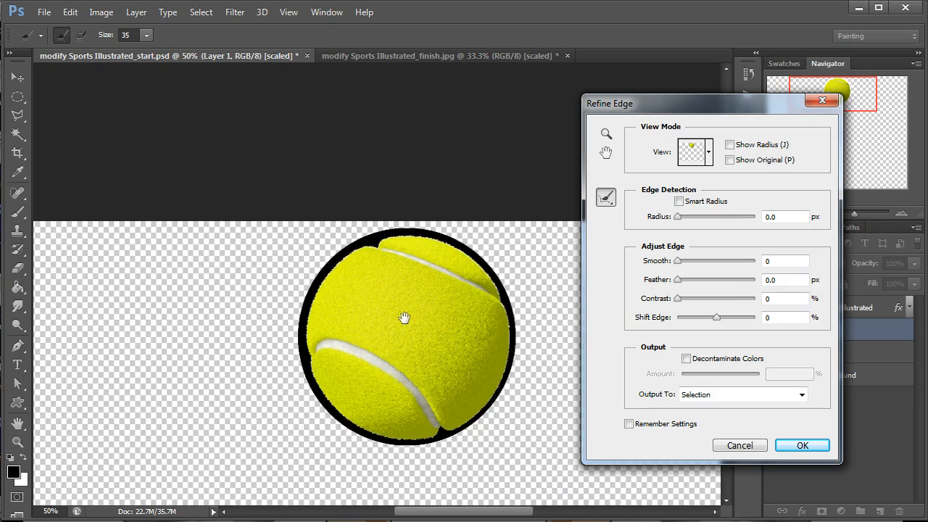
key("ctrl+plus")
key("ctrl+plus")
key("ctrl+plus")
key("ctrl+plus")
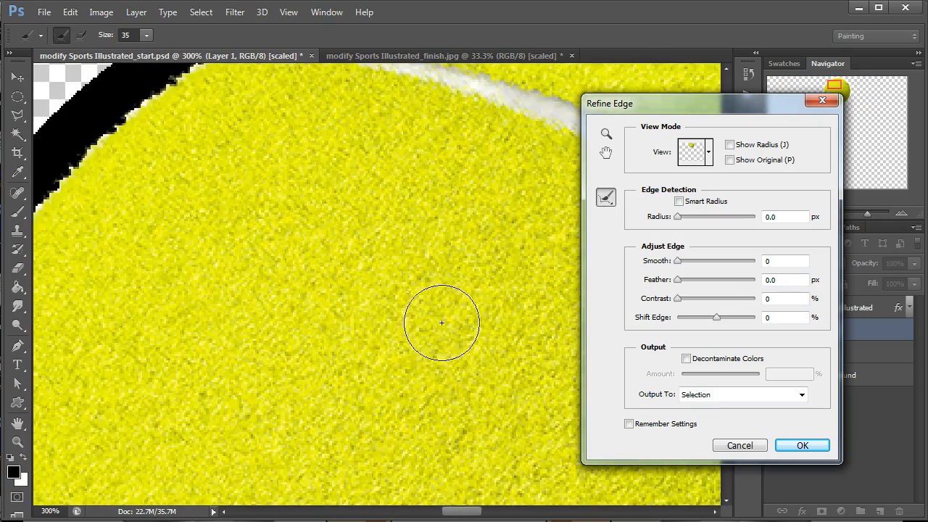
mouse_move(321, 138)
left_mouse_down()
mouse_move(341, 149)
mouse_move(381, 203)
left_mouse_up()
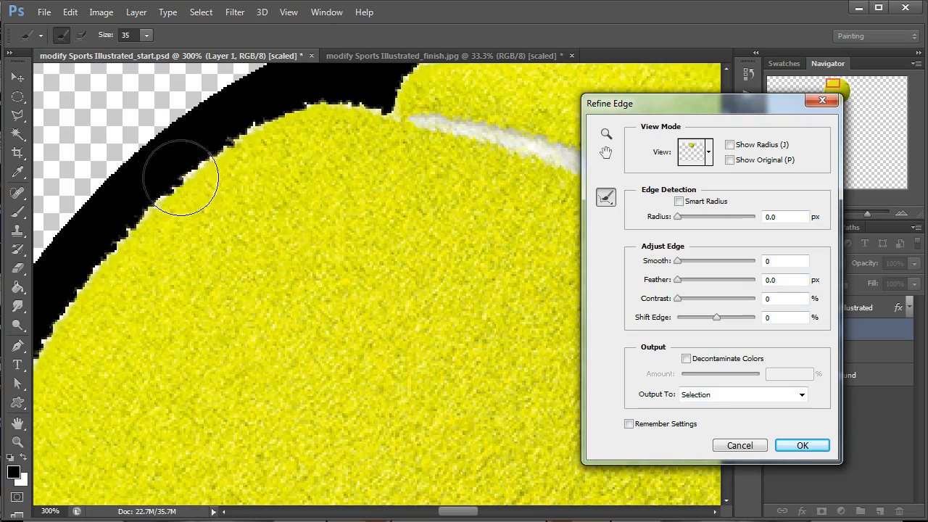
Enable Smart Radius and set the edge detection radius to 1.6 px.
left_click(680, 203)
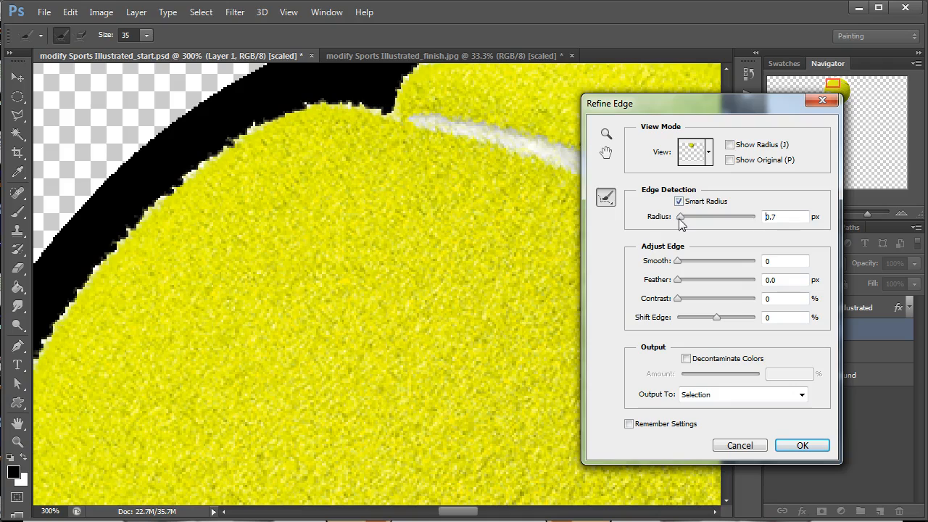
left_click_drag(682, 222, 687, 222)
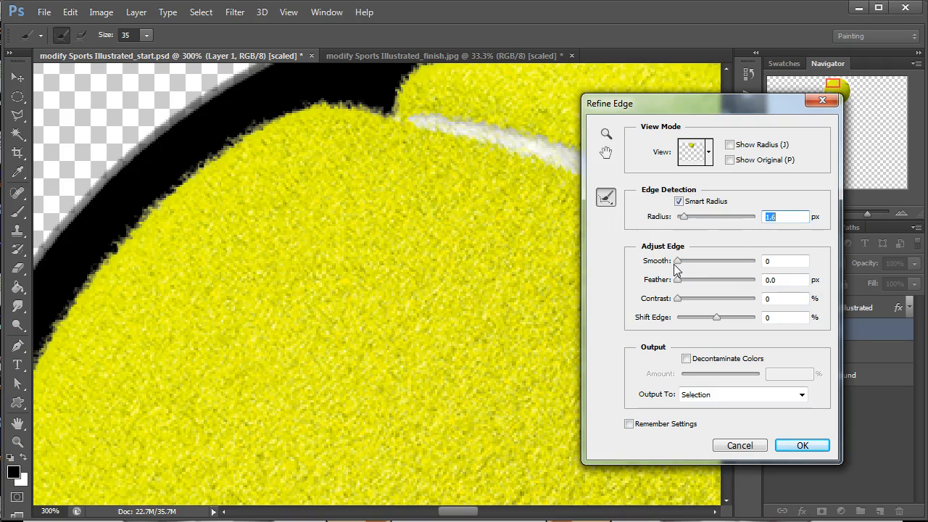
Try a Smooth value of 10, restore it to 0, and test the Feather and Contrast adjustments on the ball's edge.
left_click_drag(676, 261, 686, 262)
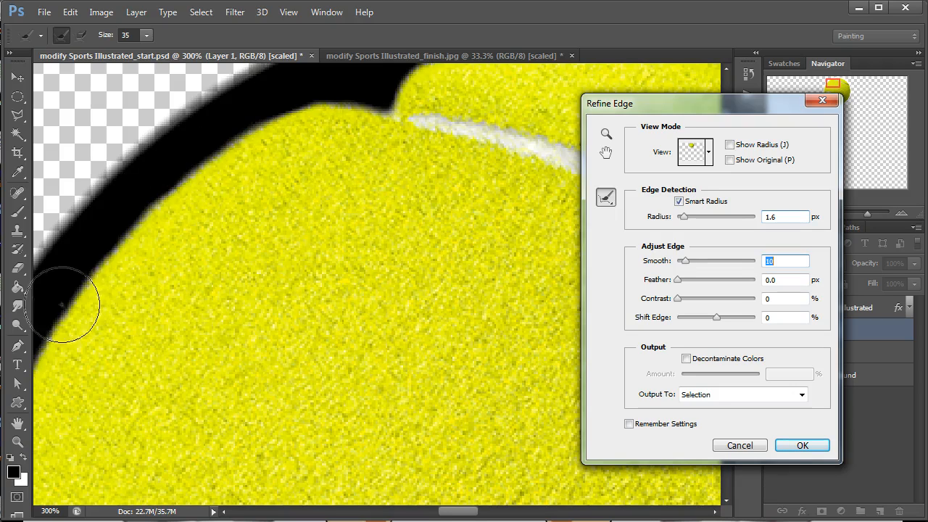
left_click_drag(685, 262, 677, 262)
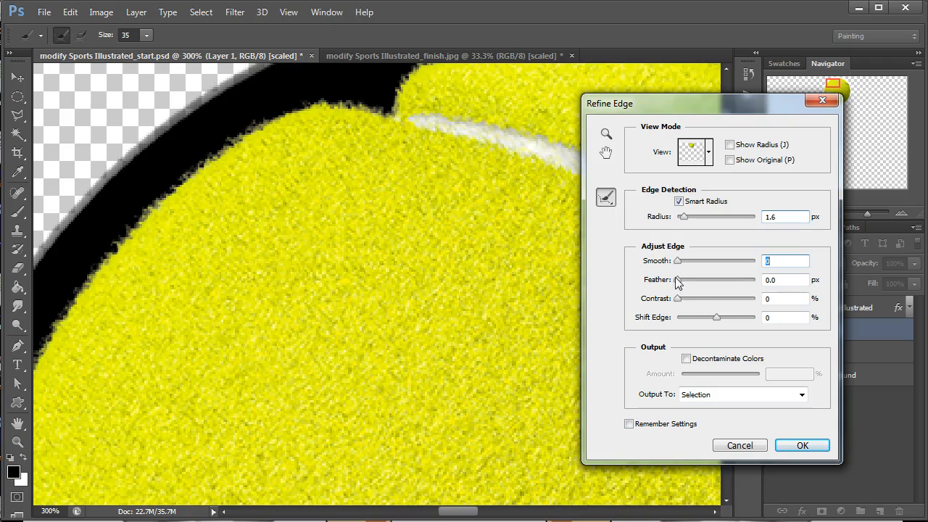
left_click_drag(682, 284, 674, 306)
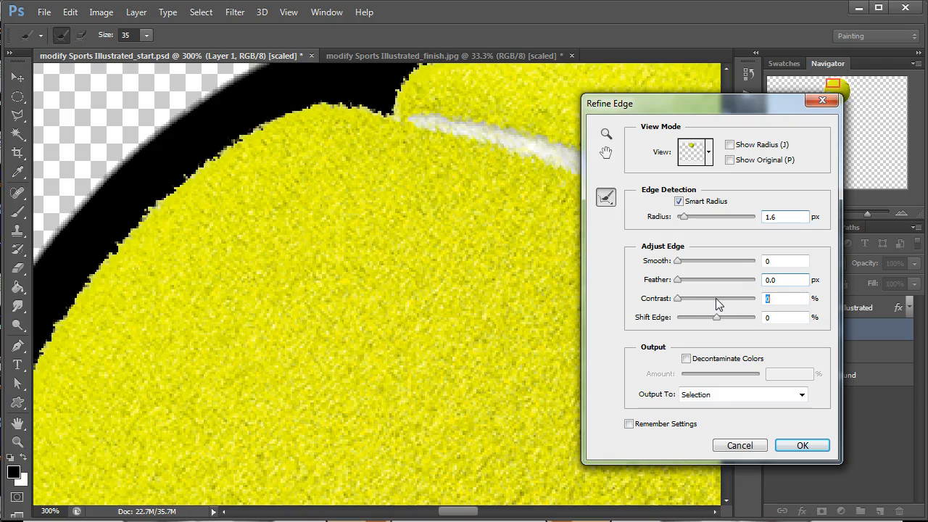
Set the edge refinement's Contrast to 3% and Shift Edge to -10%, checking the ball's upper edge.
left_click_drag(675, 300, 680, 299)
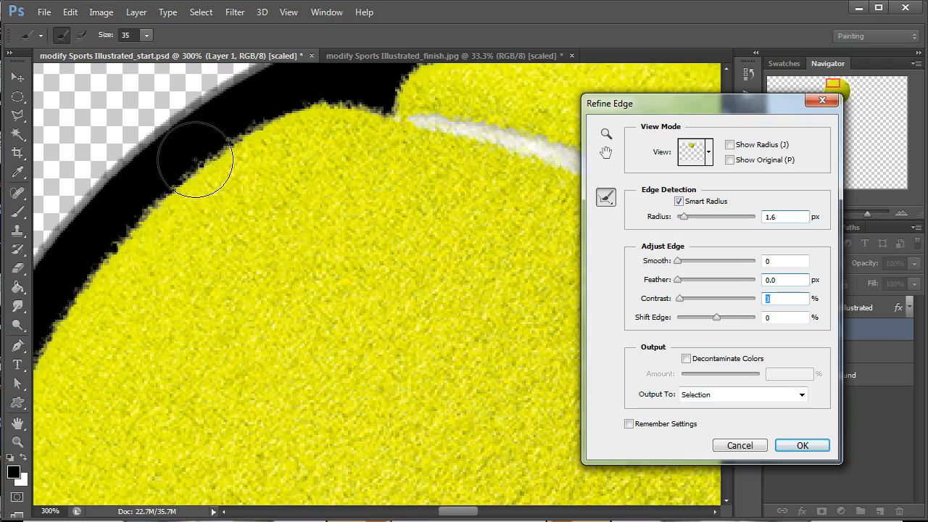
mouse_move(717, 319)
left_mouse_down()
mouse_move(737, 320)
mouse_move(699, 320)
mouse_move(709, 319)
left_mouse_up()
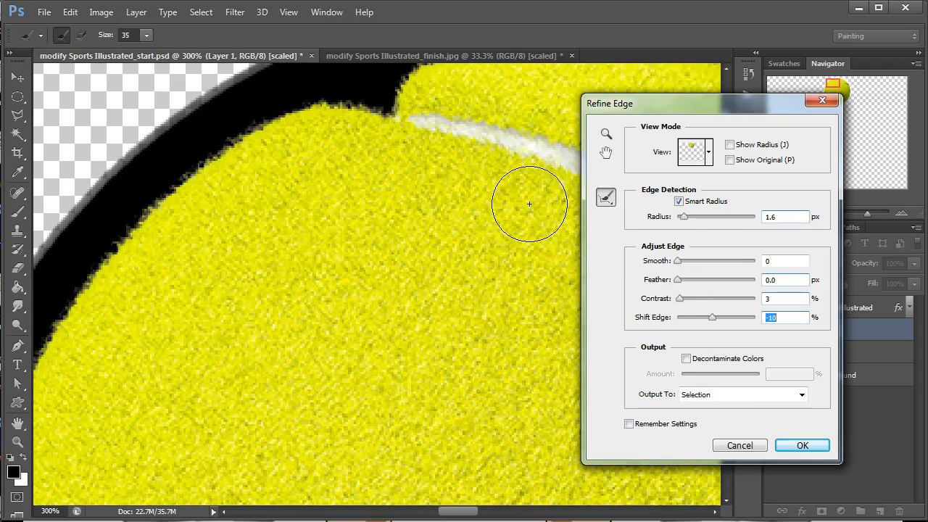
mouse_move(522, 182)
left_mouse_down()
mouse_move(493, 213)
mouse_move(374, 259)
mouse_move(379, 254)
left_mouse_up()
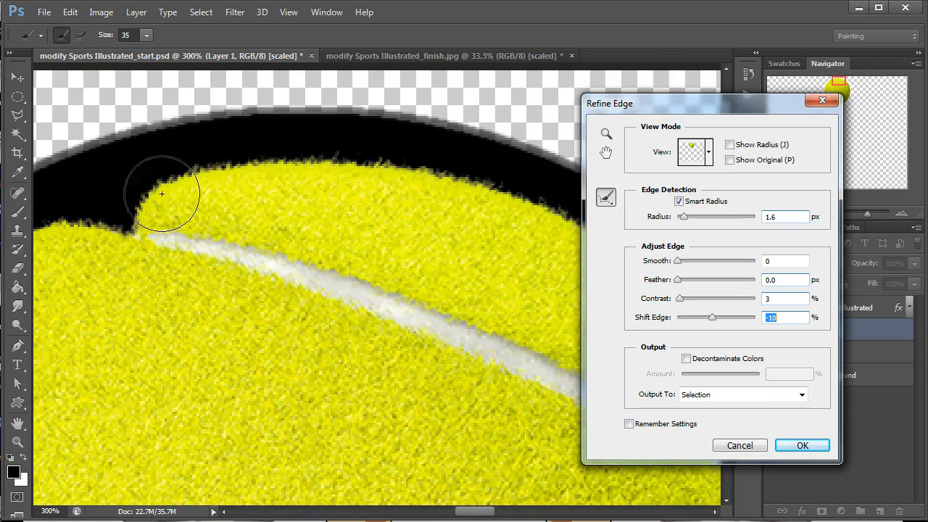
Decontaminate the edge colors at 50% and output the refined ball to a new layer with a layer mask.
left_click(740, 362)
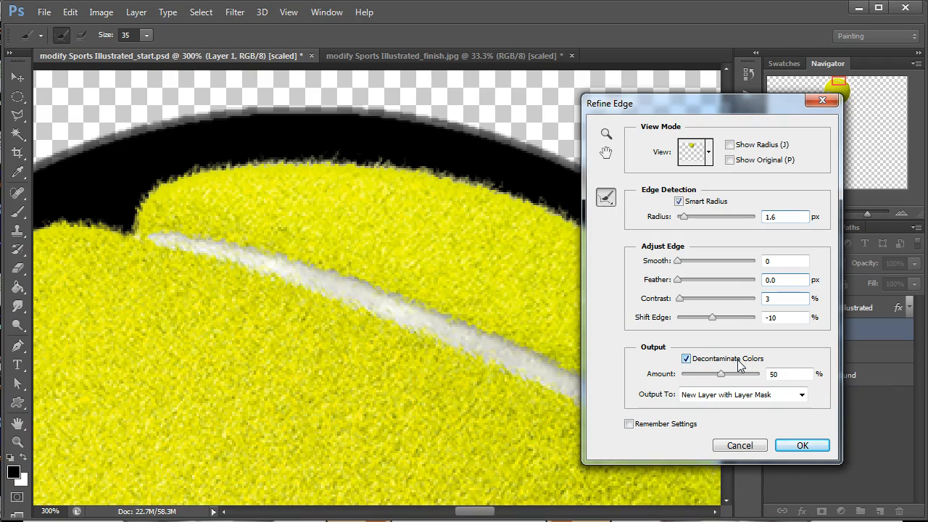
left_click(713, 398)
left_click(718, 404)
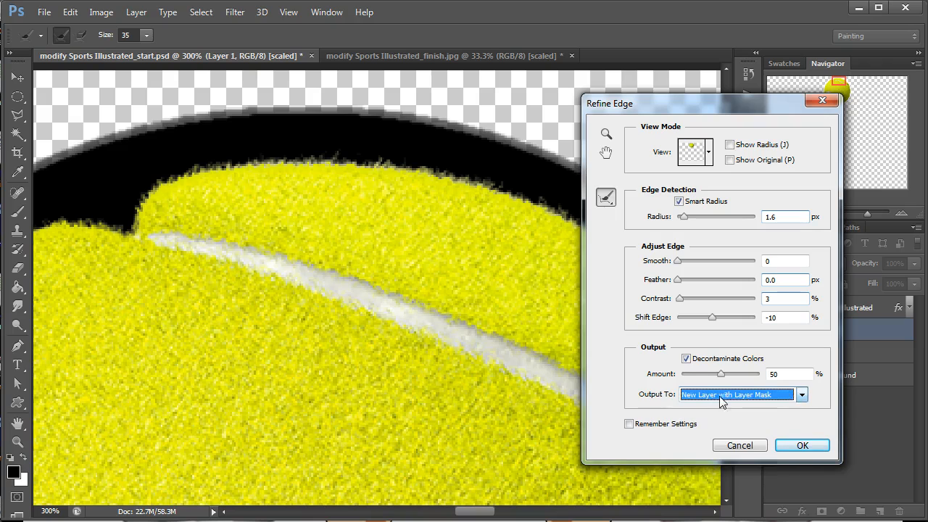
left_click(802, 445)
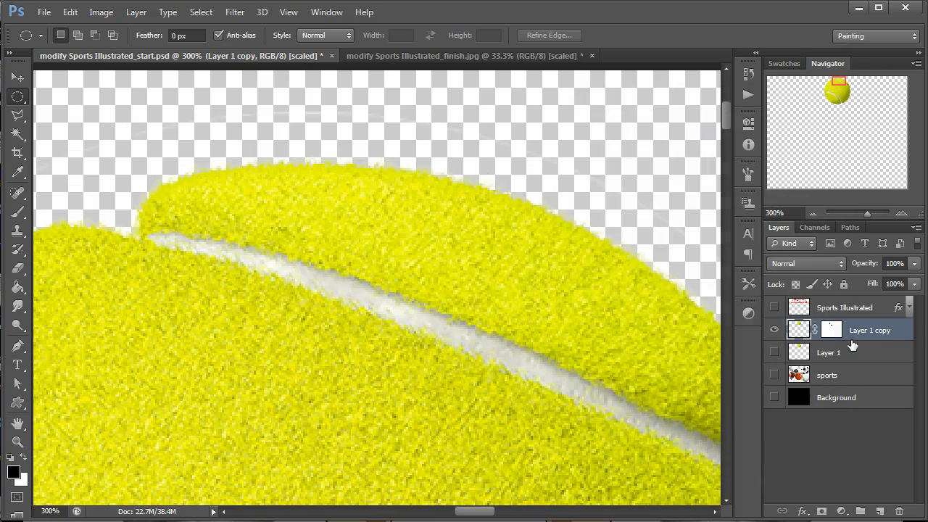
Rename the new masked layer as Tennis ball.
left_click(845, 355)
left_click(861, 332)
double_click(883, 331)
type("Tennis ball")
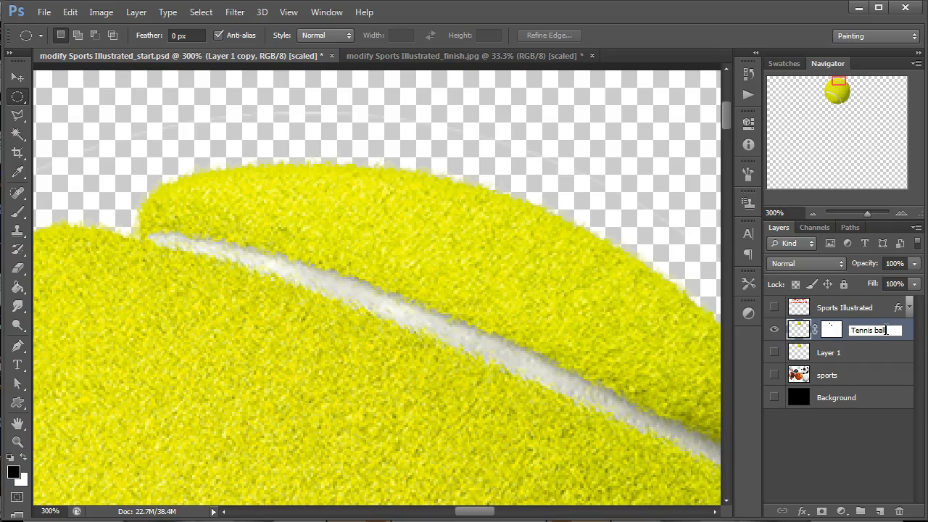
Delete the leftover Layer 1 and show the black Background layer.
left_click(871, 356)
key("Delete")
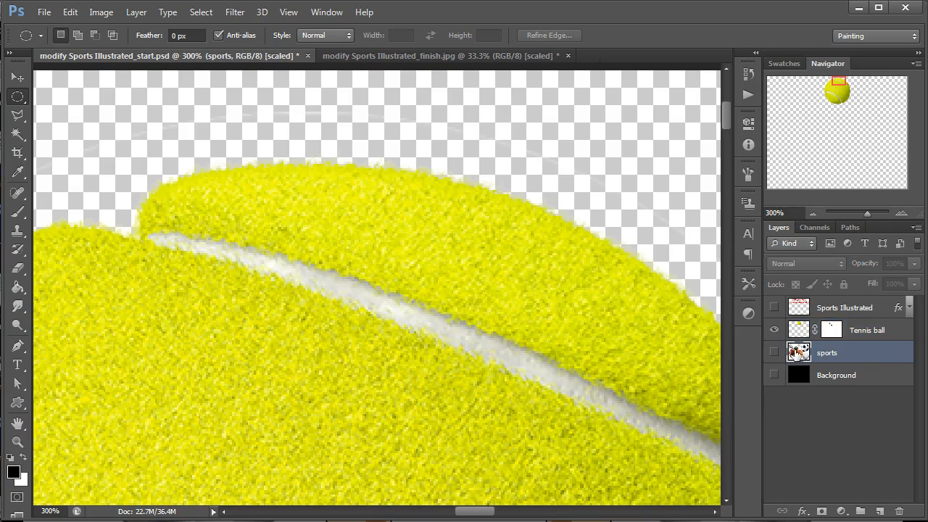
left_click(775, 375)
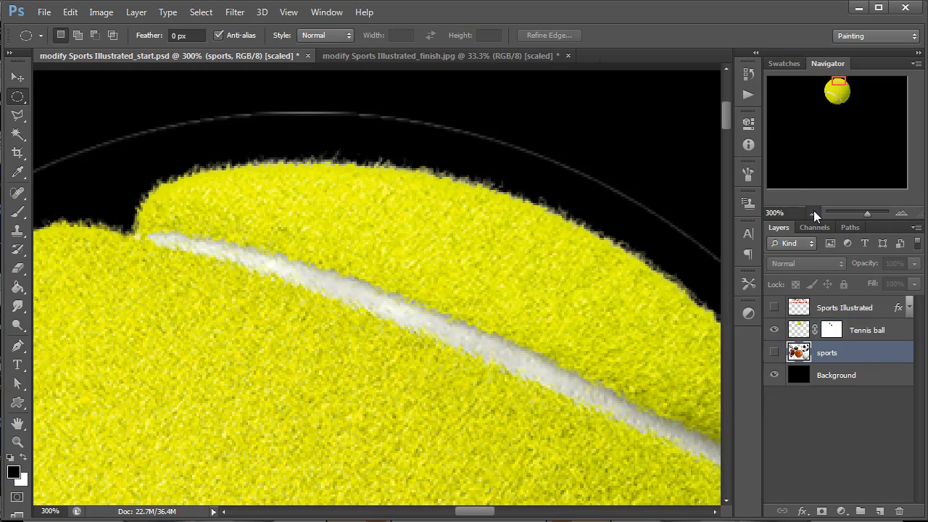
Examine the tennis ball's fuzzy upper edge and the area around it against the black background.
left_click(814, 212)
left_click(814, 212)
left_click(901, 213)
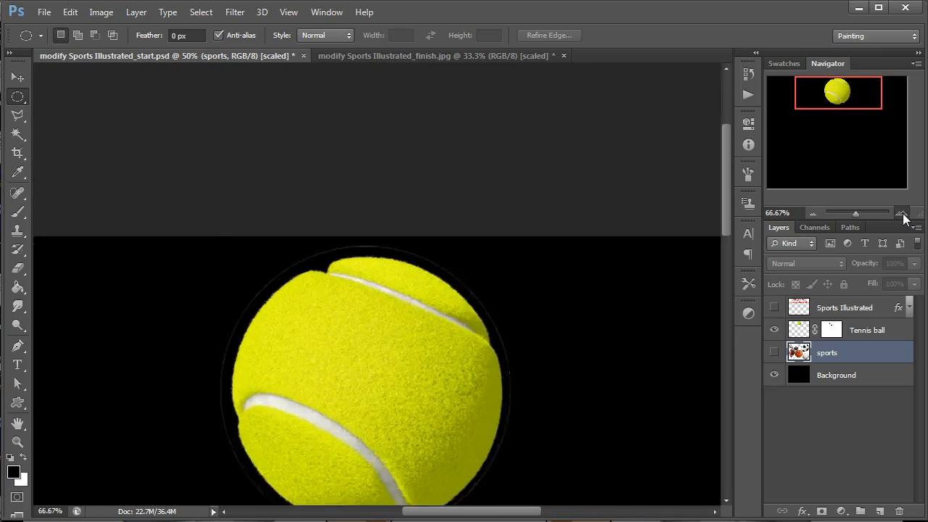
left_click(901, 213)
left_click(902, 213)
left_click(902, 213)
left_click(902, 212)
left_click_drag(511, 205, 628, 399)
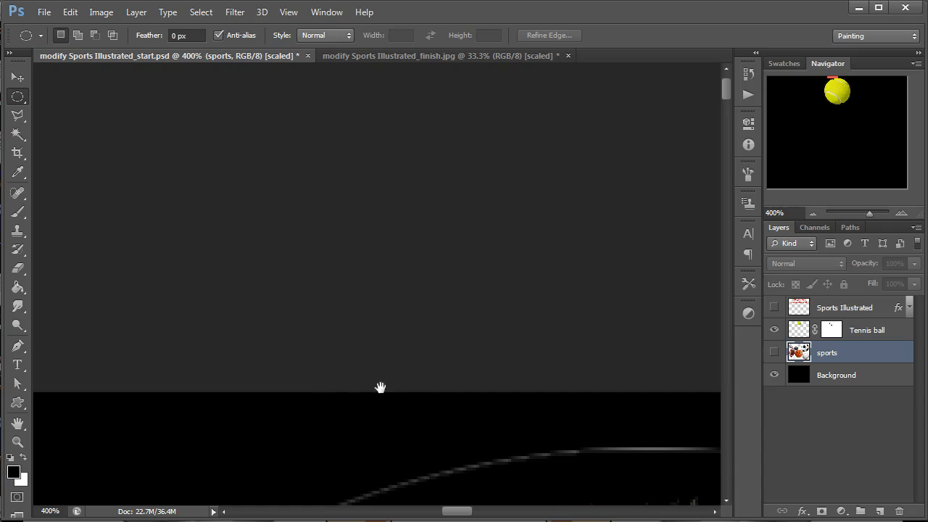
left_click_drag(416, 375, 409, 319)
left_click_drag(610, 476, 545, 302)
key("ctrl+minus")
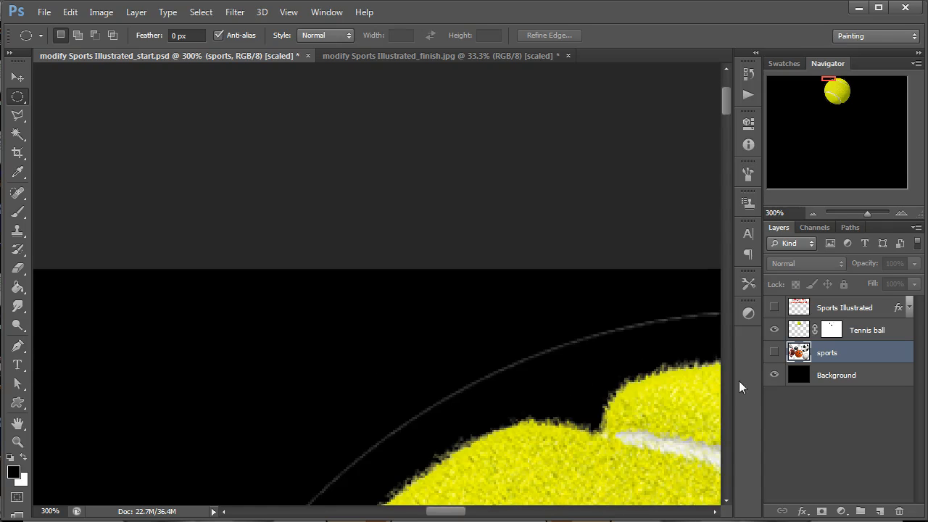
left_click_drag(689, 433, 566, 114)
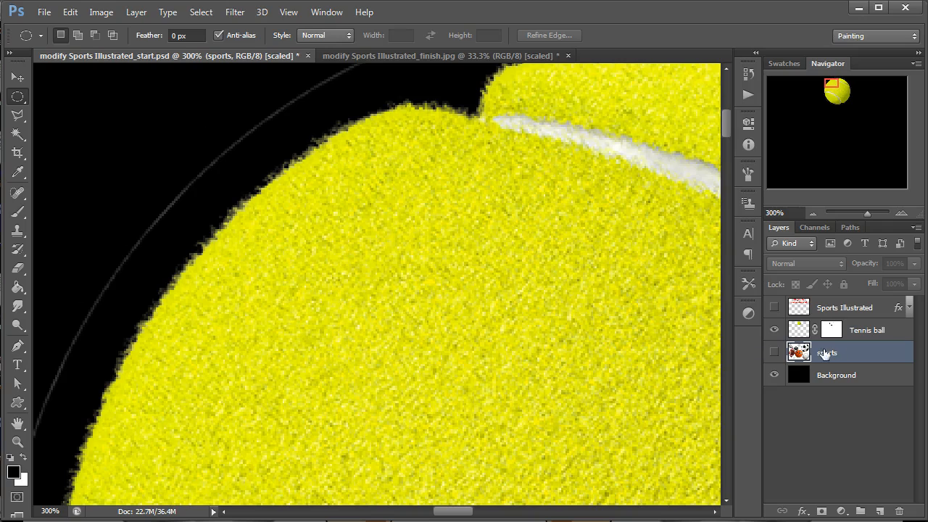
Paint black on the Tennis ball layer mask with a size 34 brush along the thin outline around the ball.
left_click(831, 330)
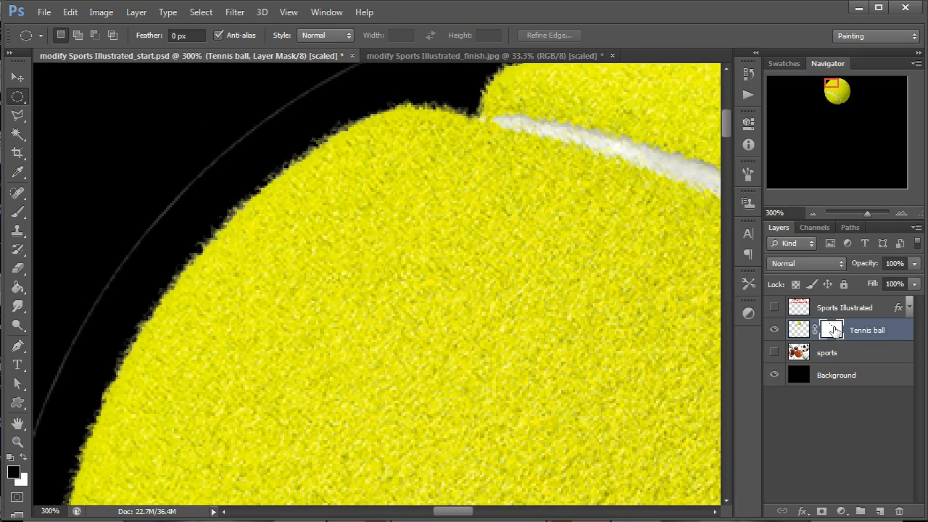
key("b")
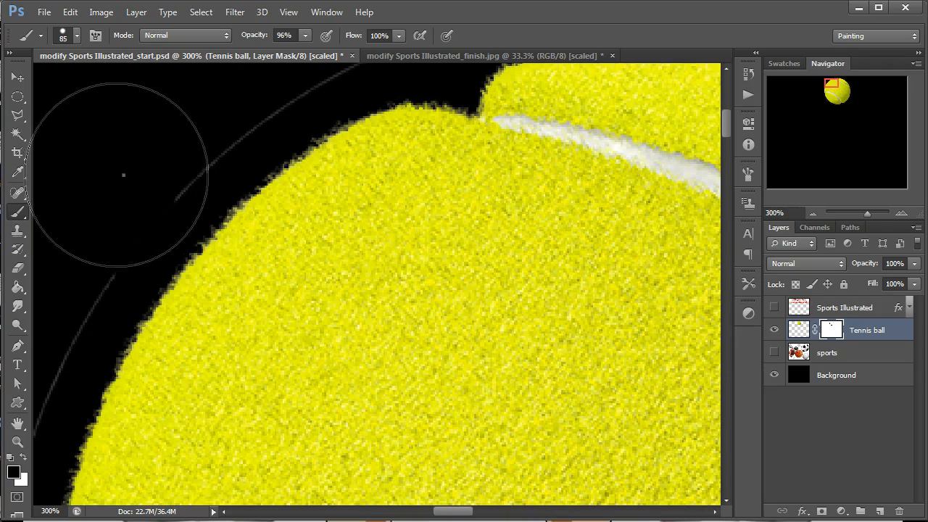
right_click(124, 177)
left_click_drag(193, 210, 158, 208)
left_click(153, 166)
mouse_move(227, 135)
left_mouse_down()
mouse_move(117, 241)
mouse_move(57, 354)
left_mouse_up()
left_click_drag(277, 109, 350, 65)
left_click(815, 211)
left_click(815, 212)
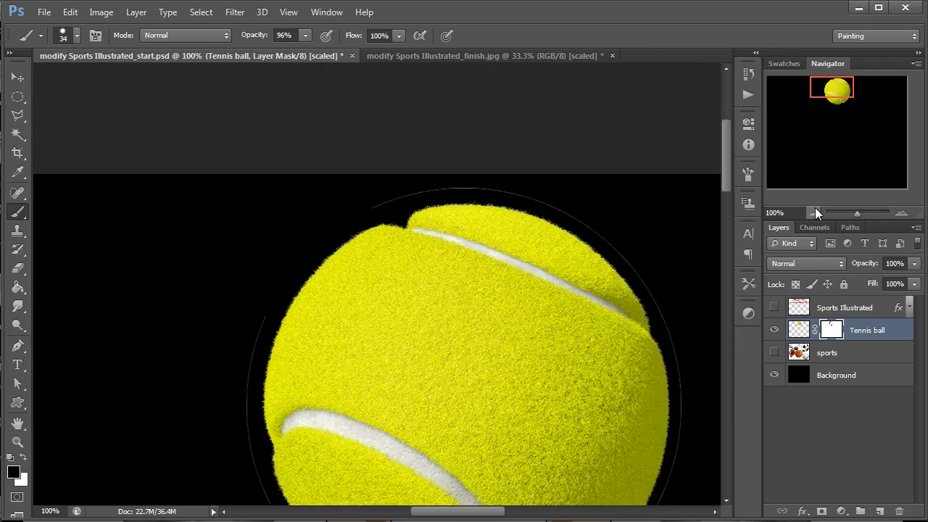
left_click_drag(404, 198, 382, 205)
left_click(536, 194)
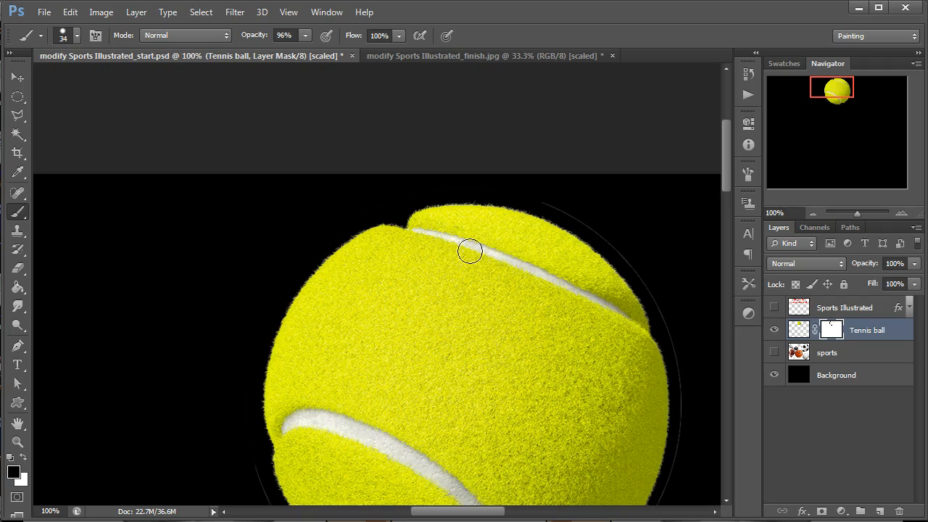
Move the tennis ball to the lower-right area of the black canvas, keeping the sports layer hidden.
left_click(813, 213)
left_click(813, 213)
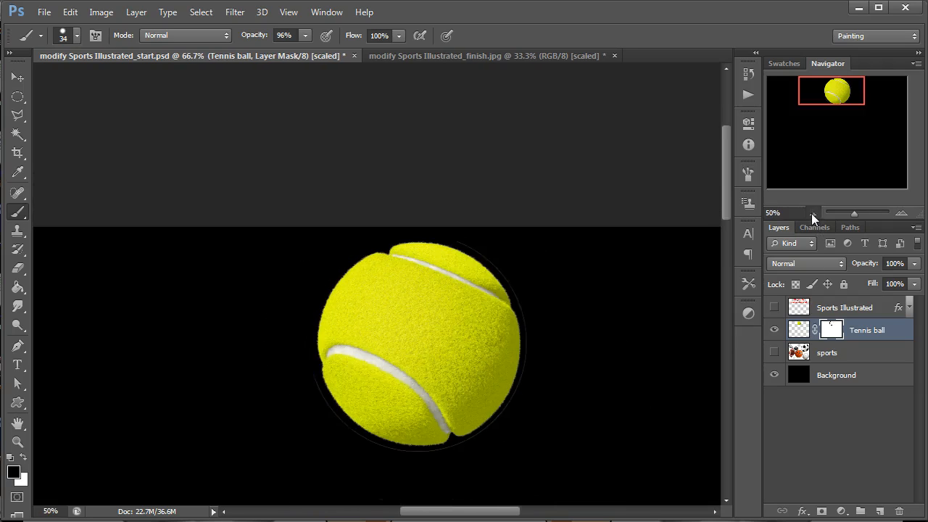
key("v")
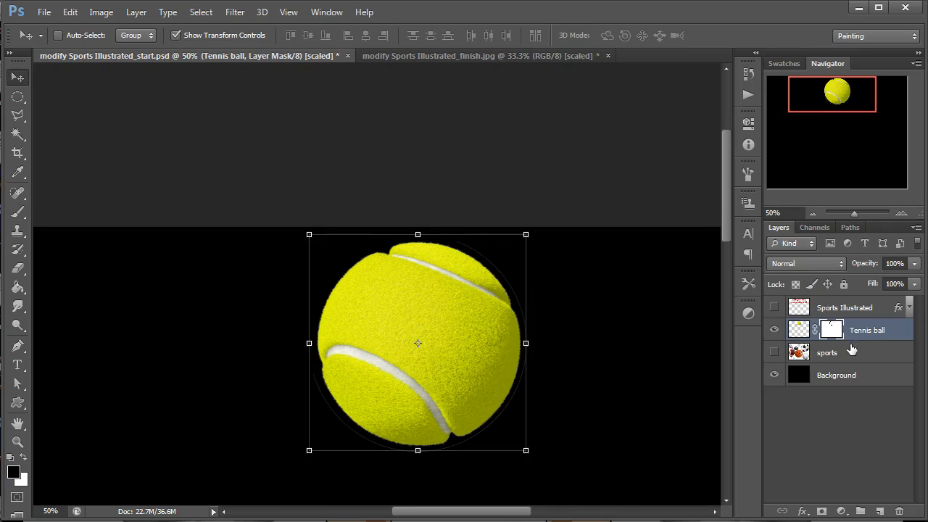
left_click(775, 352)
left_click(798, 332)
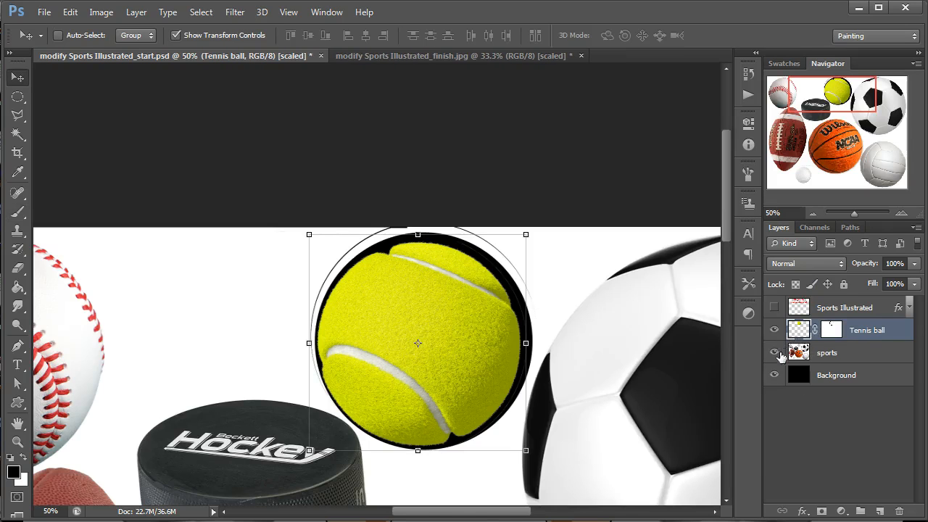
left_click(774, 353)
left_click(813, 213)
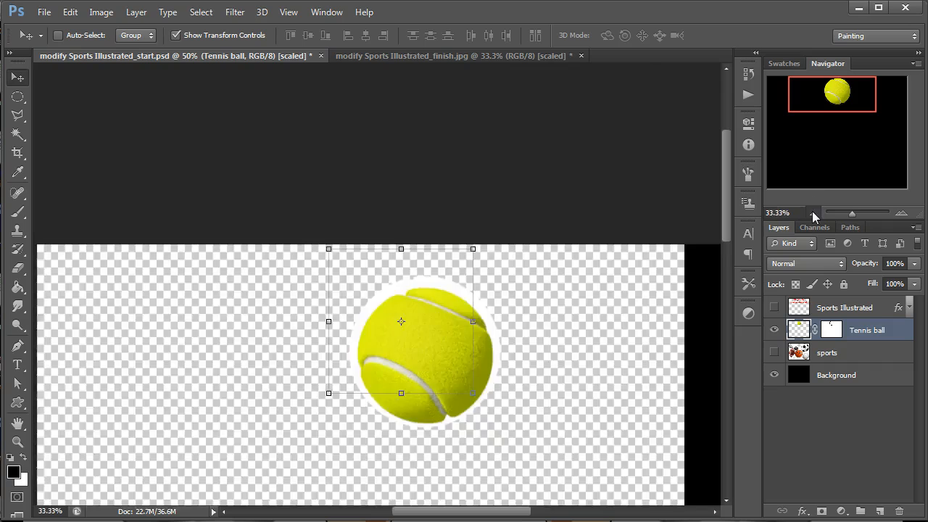
left_click(813, 213)
left_click_drag(395, 161, 568, 453)
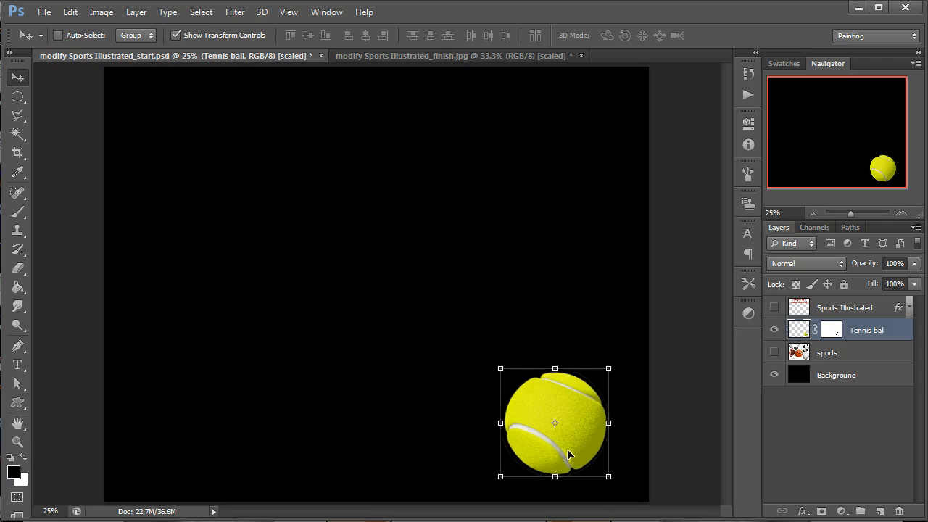
Hide the Tennis ball layer, then show and select the sports layer.
left_click(775, 330)
left_click(791, 353)
left_click(776, 353)
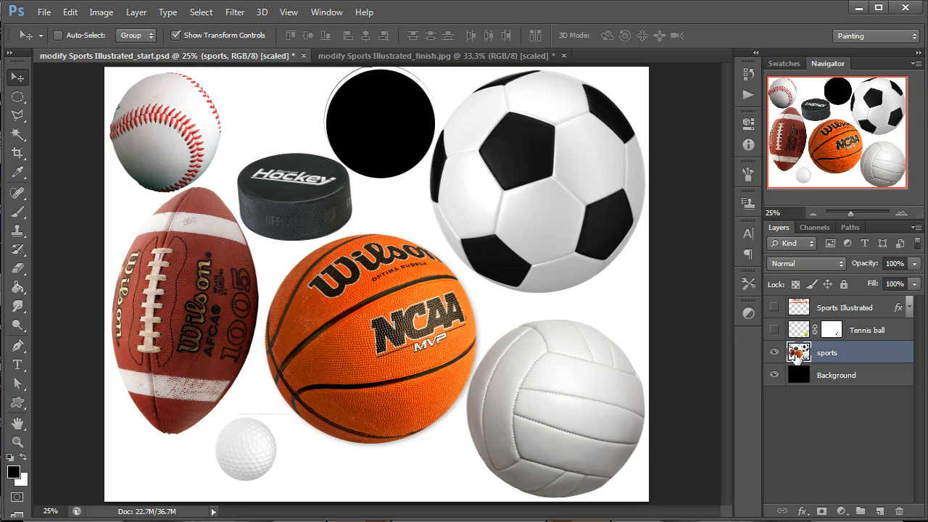
Try an elliptical selection around the volleyball and reposition it over the ball.
left_click(19, 97)
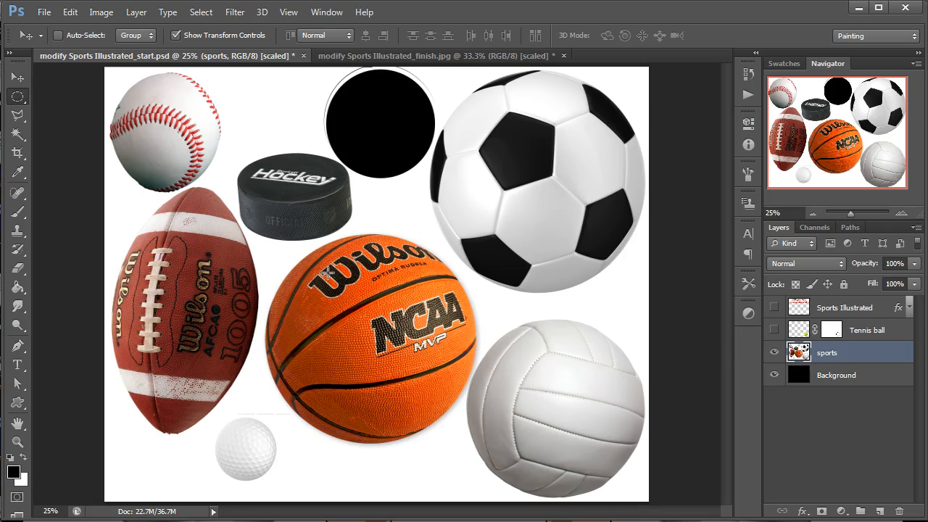
left_click_drag(549, 411, 650, 505)
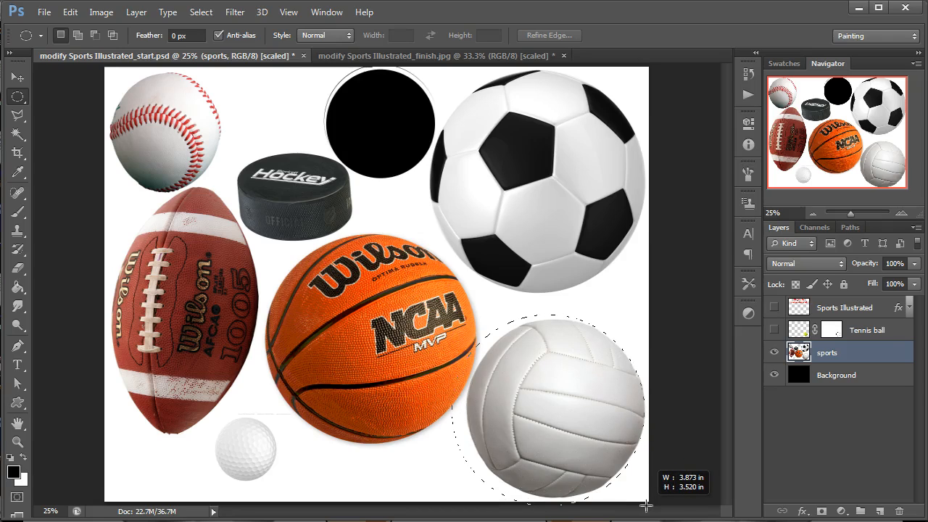
left_click_drag(645, 506, 646, 506)
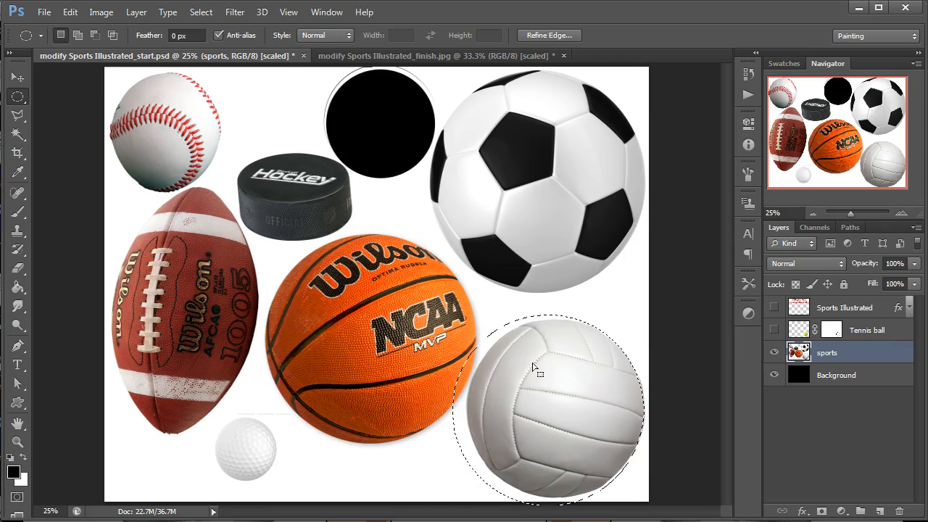
left_click_drag(522, 413, 543, 418)
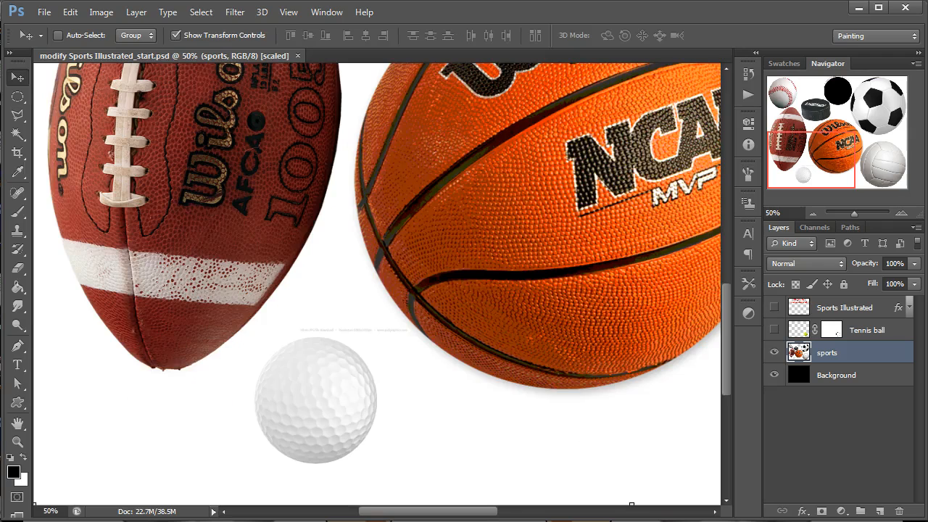
Cut the golf ball from the sports layer with a circular selection, paste it onto its own layer and hide the sports layer.
left_click(19, 97)
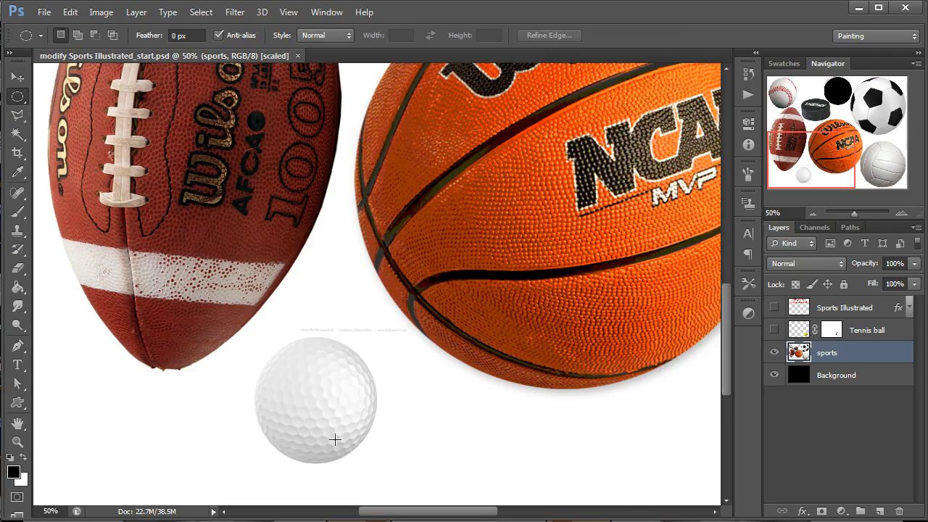
left_click_drag(317, 401, 314, 398)
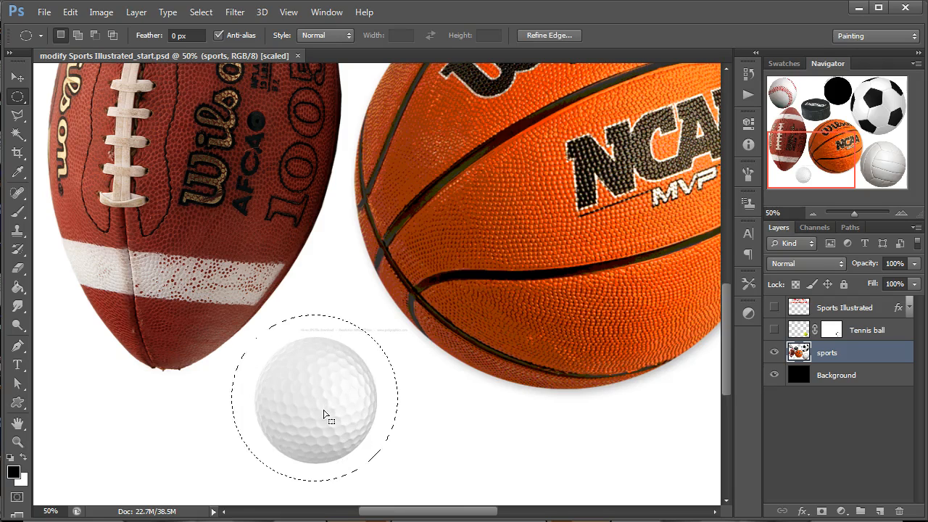
key("v")
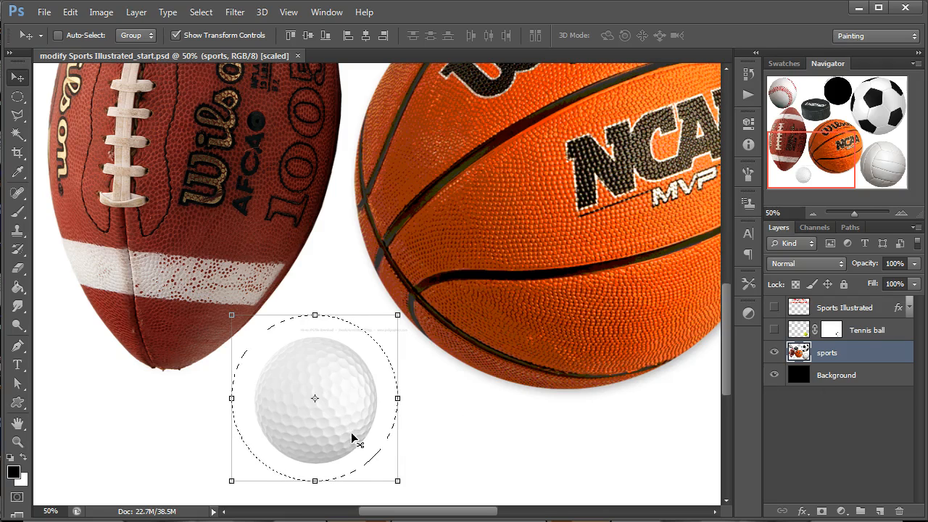
key("ctrl+x")
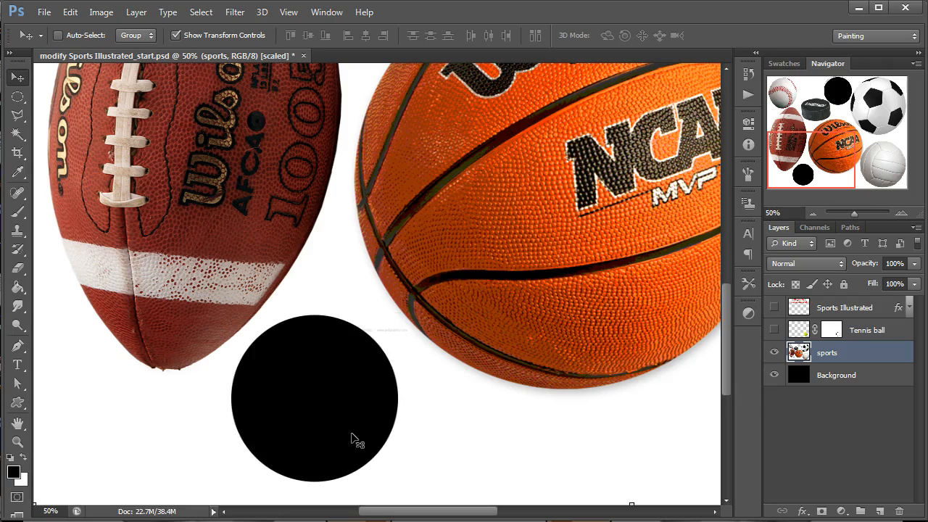
key("ctrl+v")
left_click(774, 375)
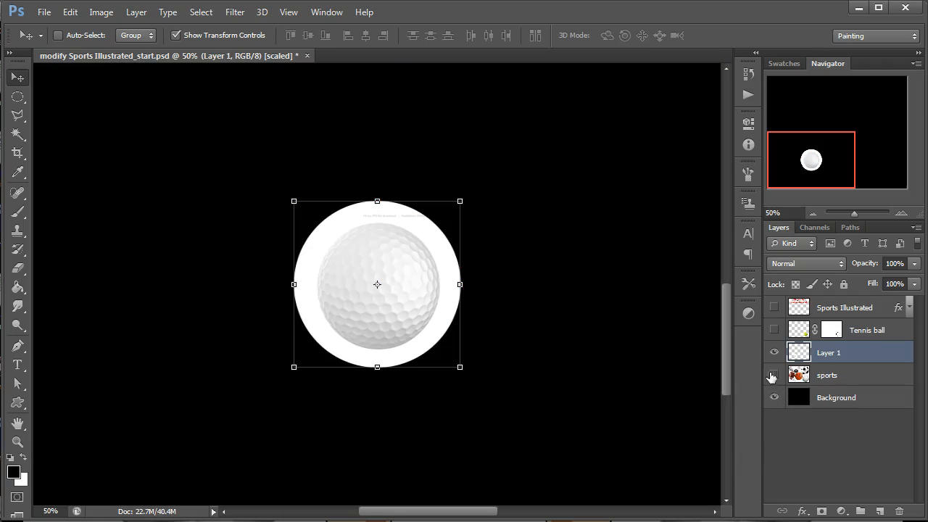
Try selecting the white ring around the golf ball with the Magic Wand at a tolerance of 5, then deselect.
left_click(900, 214)
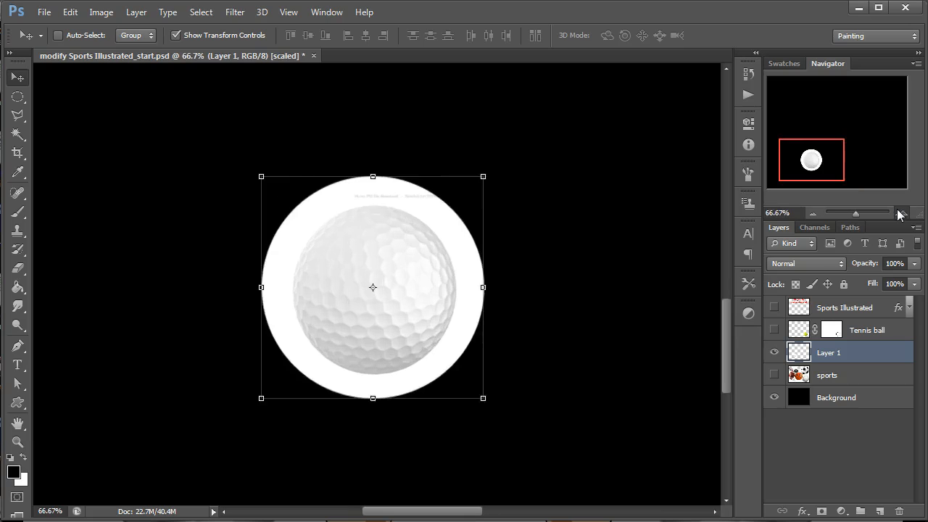
left_click(900, 213)
key("w")
left_click(484, 206)
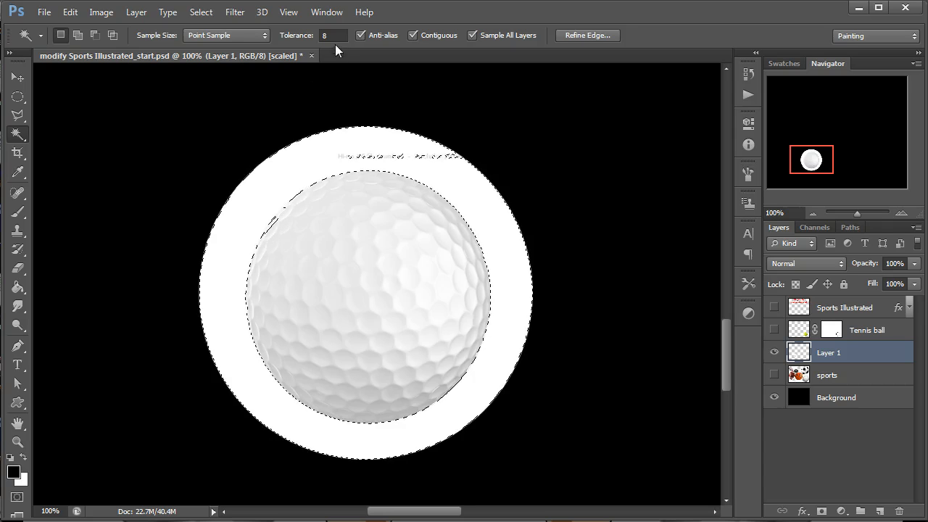
type("5")
left_click(244, 220)
key("ctrl+d")
Paint over the small grey text above the golf ball with a white size 34 brush.
key("e")
key("b")
key("x")
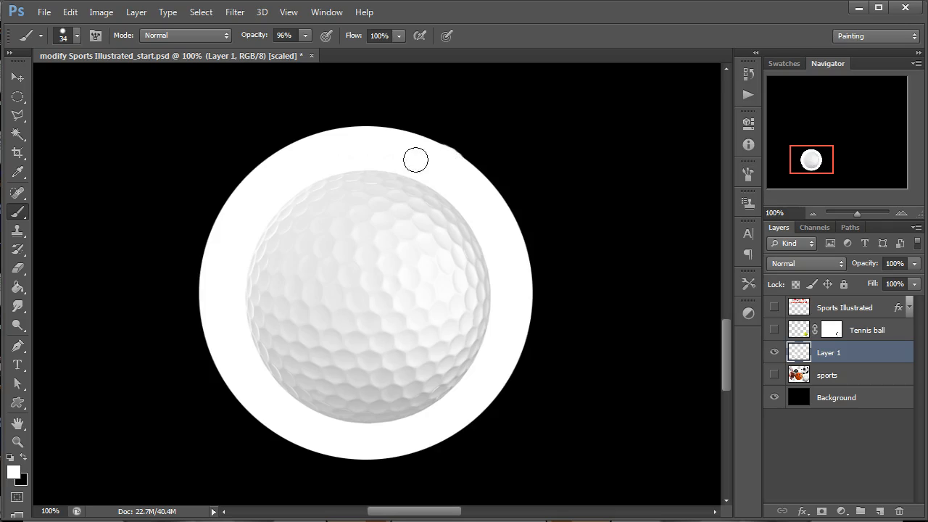
Finish the white touch-up above the golf ball and select the white ring around it with the Magic Wand at tolerance 5.
left_click(444, 148)
key("v")
key("w")
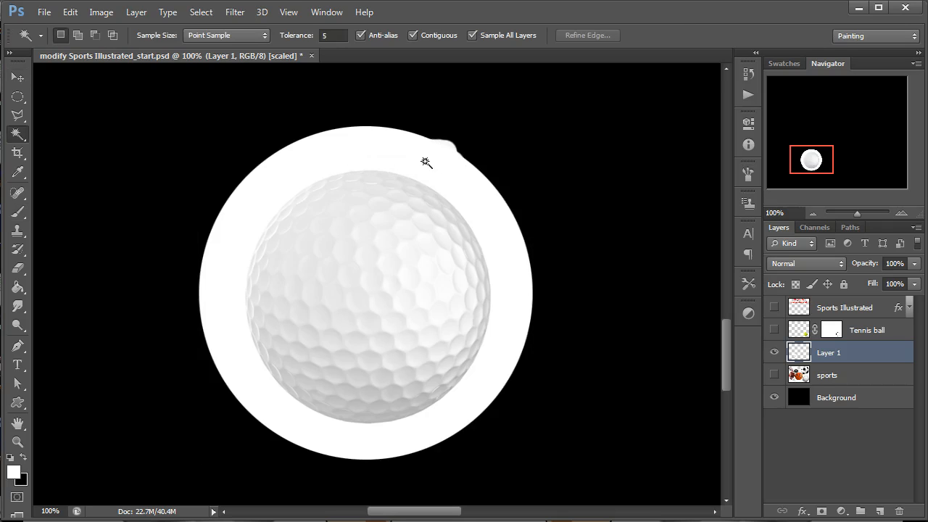
left_click(383, 158)
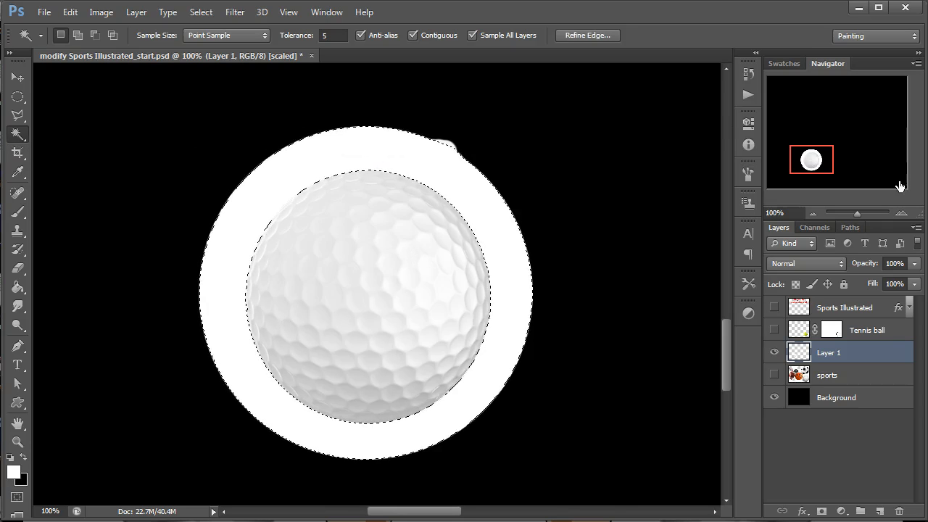
left_click(904, 216)
left_click(904, 215)
left_click_drag(814, 164, 815, 160)
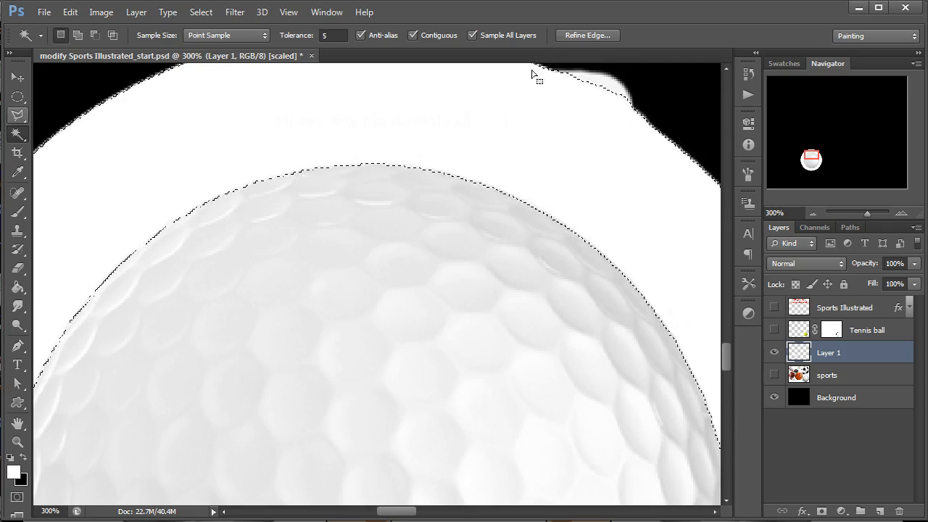
left_click(580, 35)
left_click(740, 445)
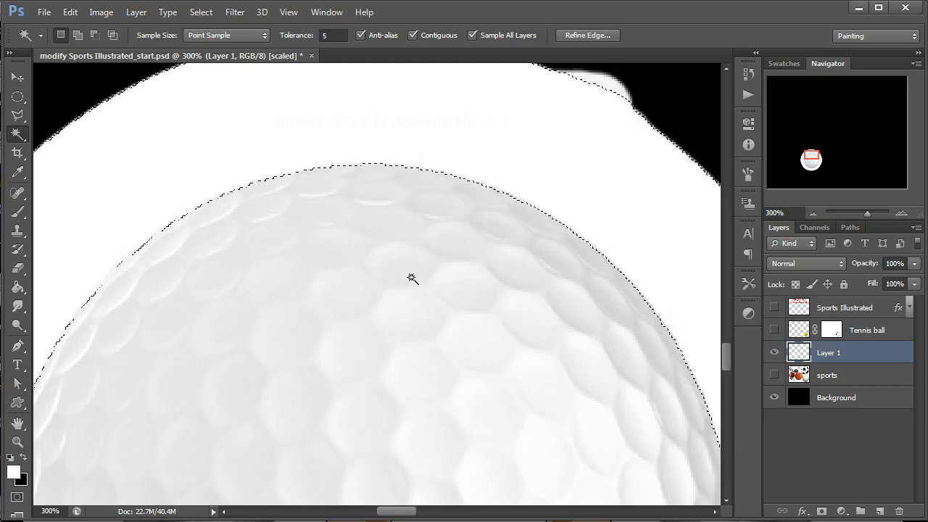
key("v")
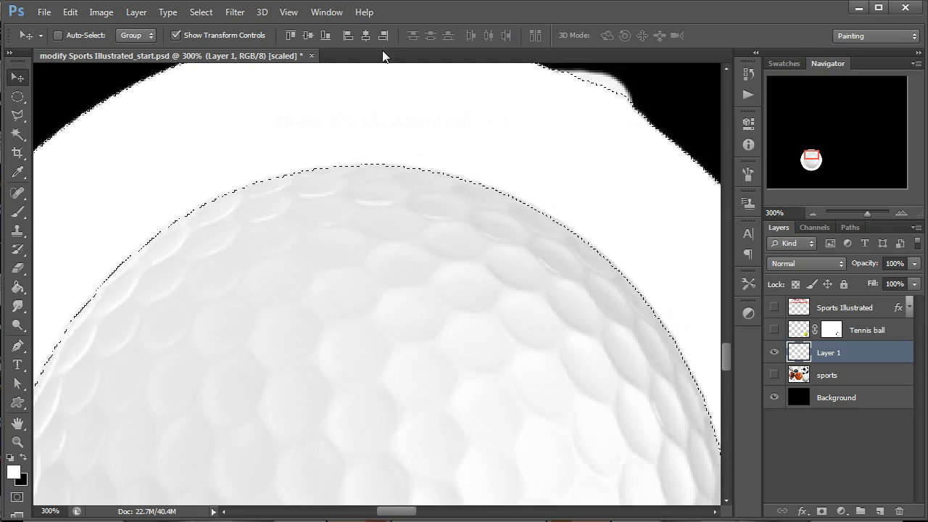
left_click(193, 13)
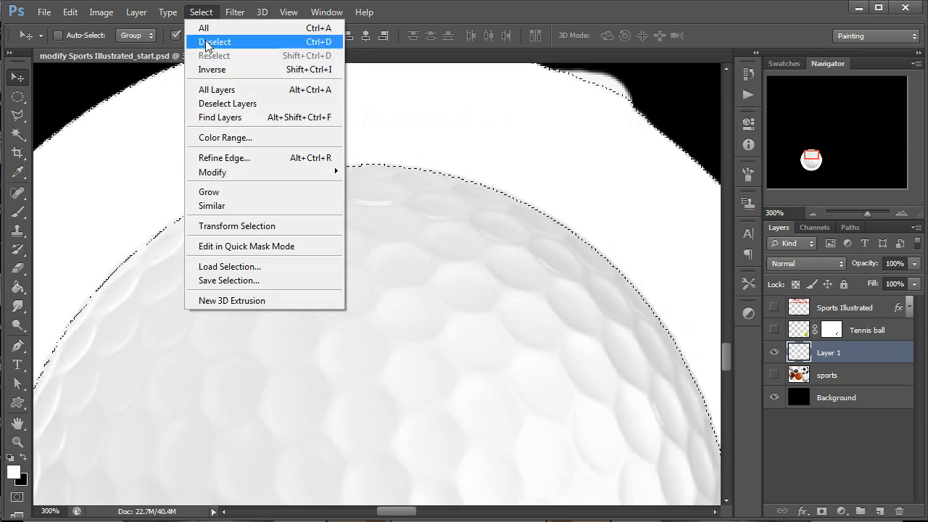
left_click(582, 11)
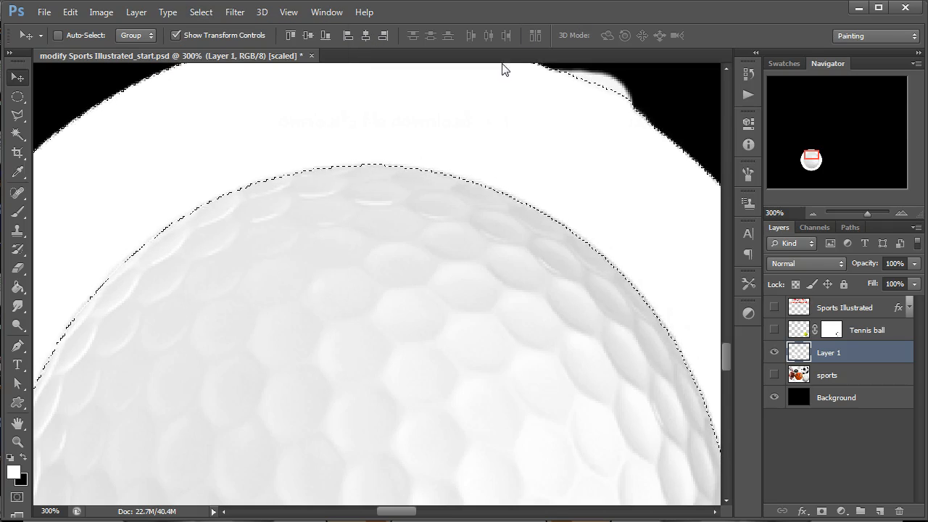
Start Refine Edge on the white ring selection, preview it as an Overlay and enable Smart Radius.
left_click(17, 134)
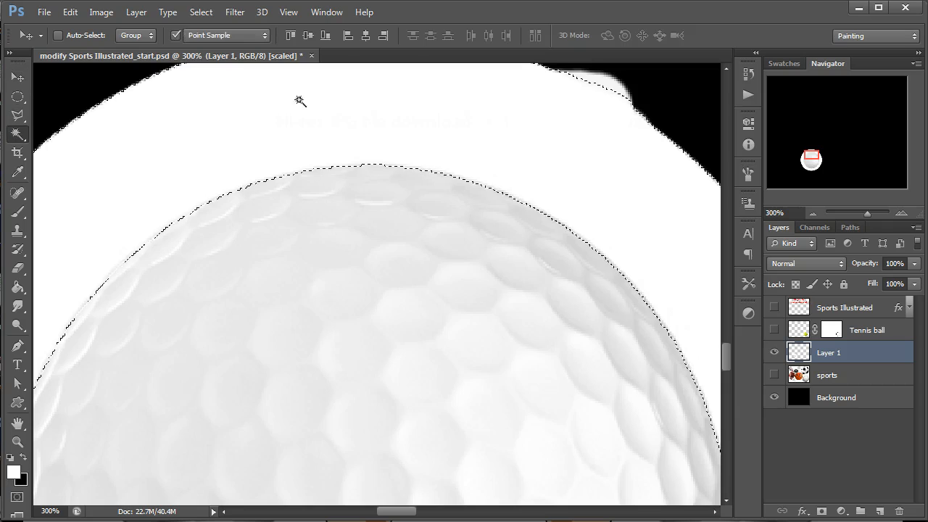
left_click(577, 36)
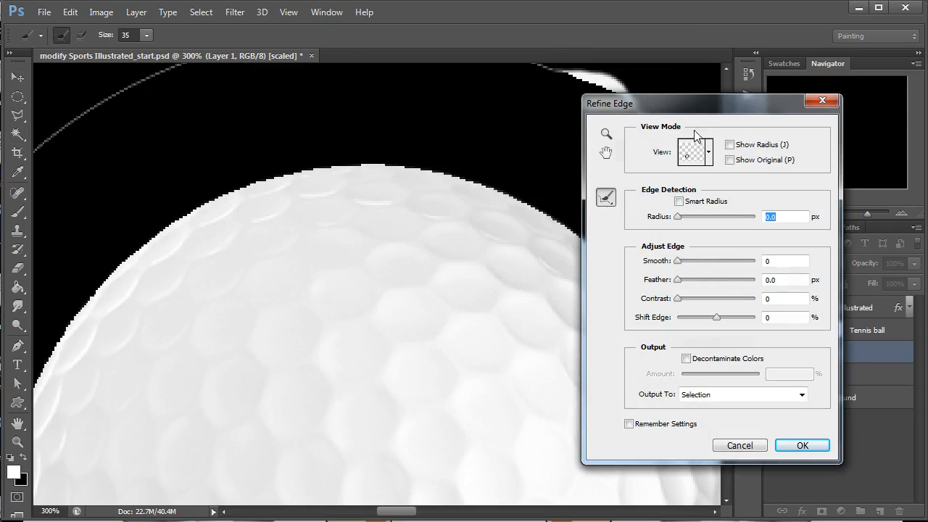
left_click(708, 138)
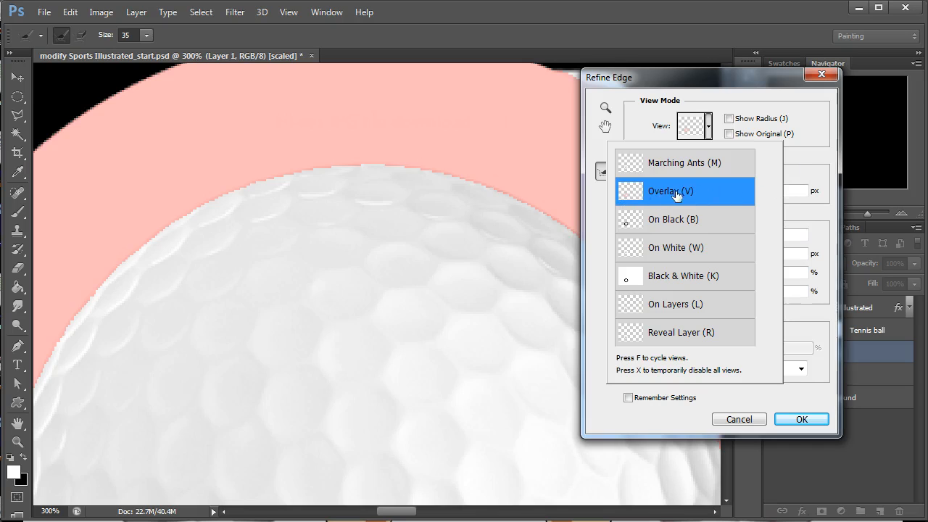
left_click(710, 134)
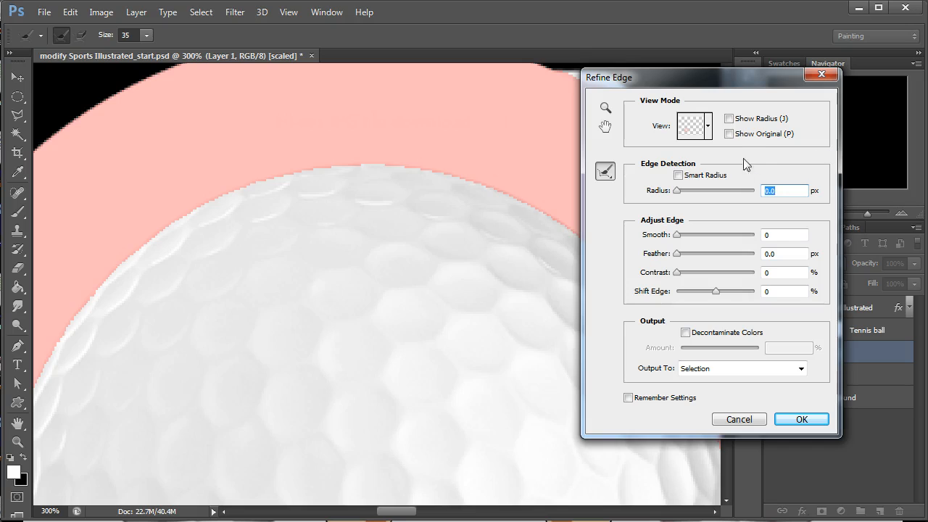
left_click(731, 136)
left_click(730, 121)
left_click(730, 121)
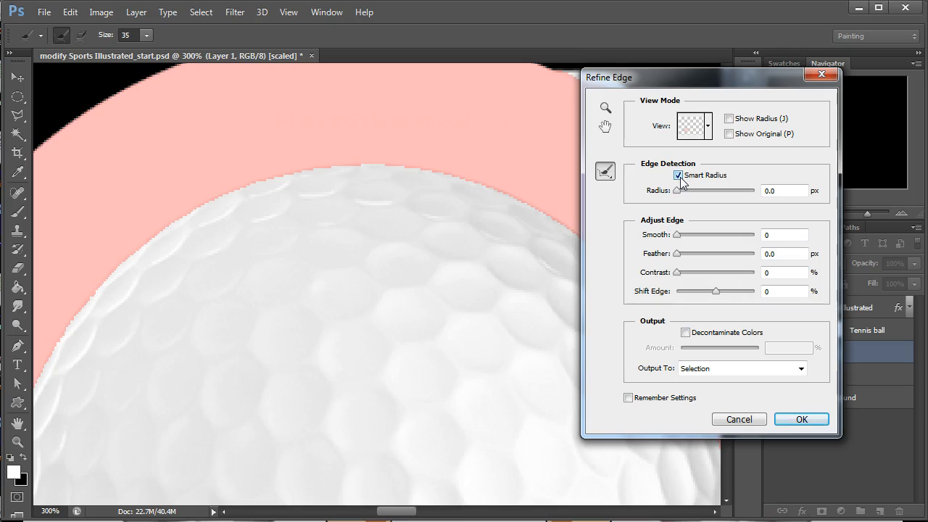
Set the edge detection radius to 1.0 px and the smoothing to 2.
left_click_drag(678, 192, 682, 197)
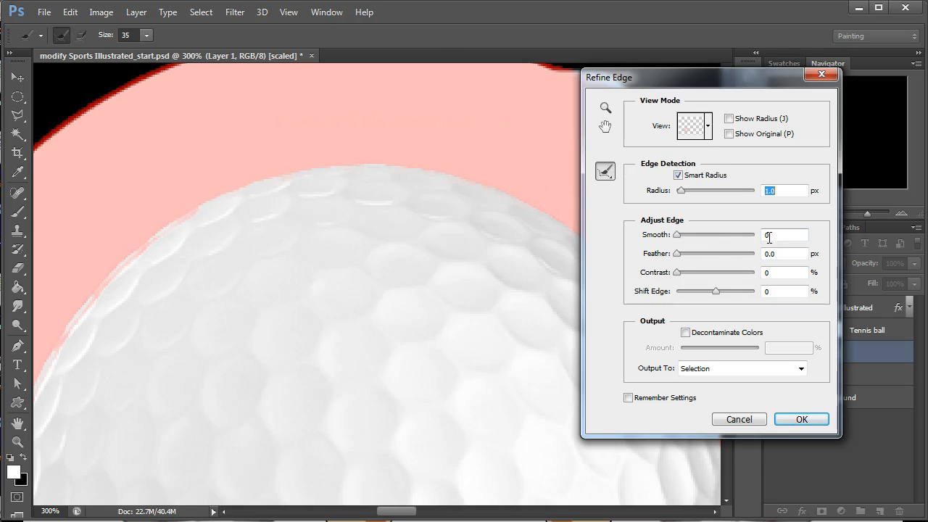
left_click_drag(677, 253, 682, 235)
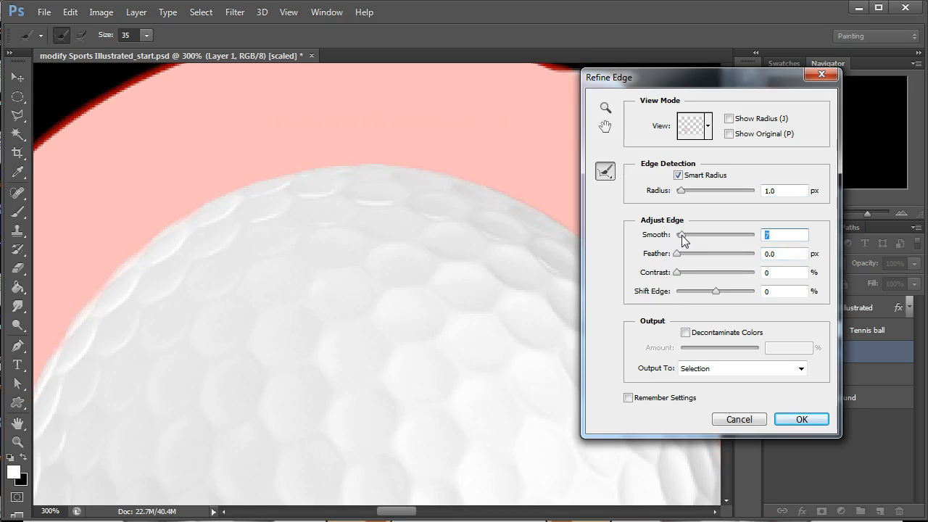
type("1")
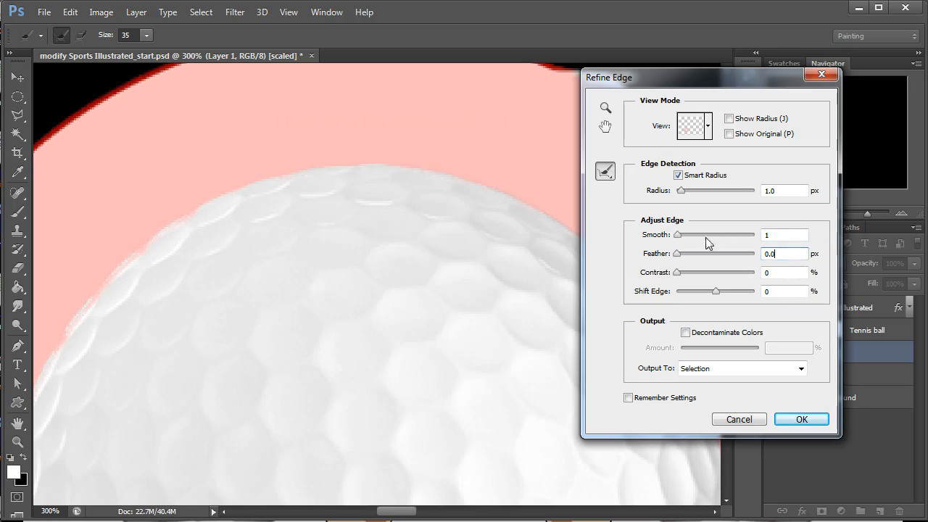
left_click_drag(679, 237, 680, 237)
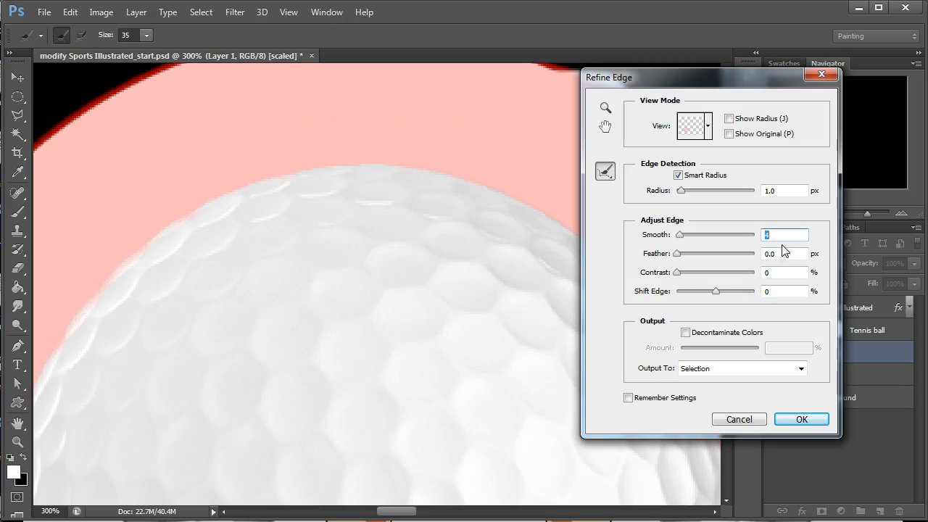
type("2")
Try shifting the selection edge to -18%, return it to 0% and inspect the golf ball's left edge.
left_click(787, 291)
mouse_move(716, 292)
left_mouse_down()
mouse_move(705, 297)
mouse_move(721, 291)
left_mouse_up()
type("0")
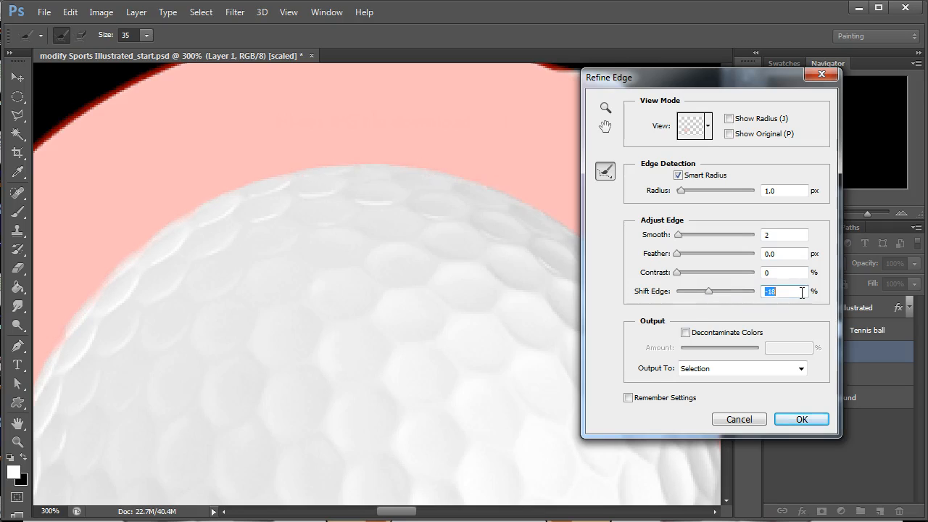
left_click(791, 273)
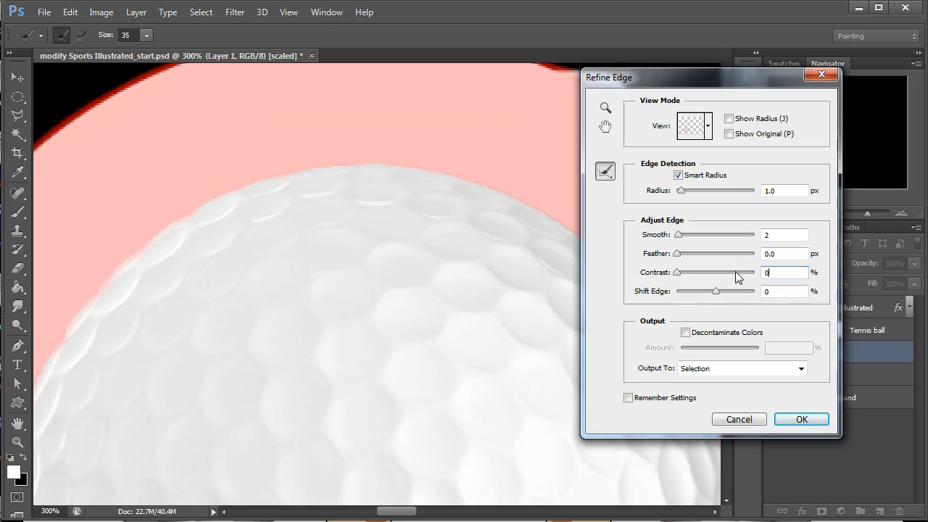
left_click(783, 236)
left_click_drag(341, 383, 394, 315)
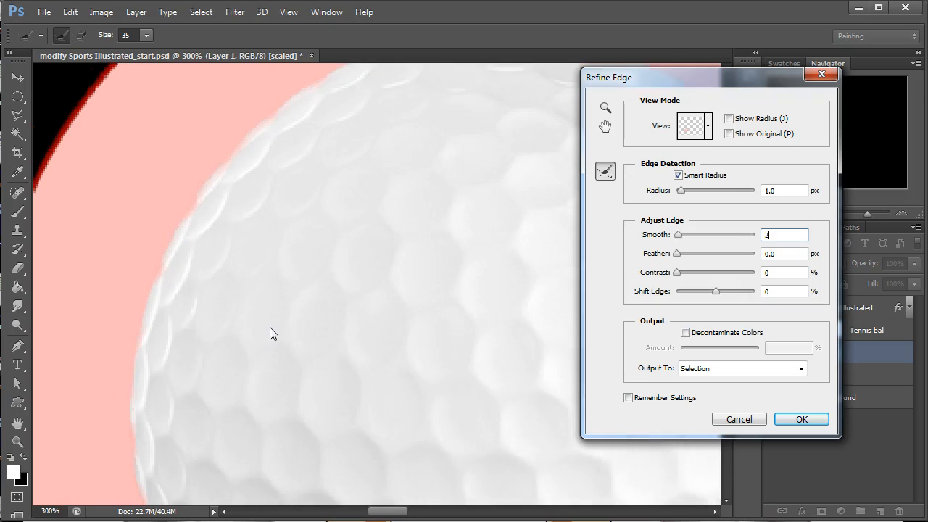
Try an edge detection radius of 2.6 px, then set it to 0.0 px and the feather to 1 px.
left_click(679, 236)
left_click_drag(681, 190, 688, 191)
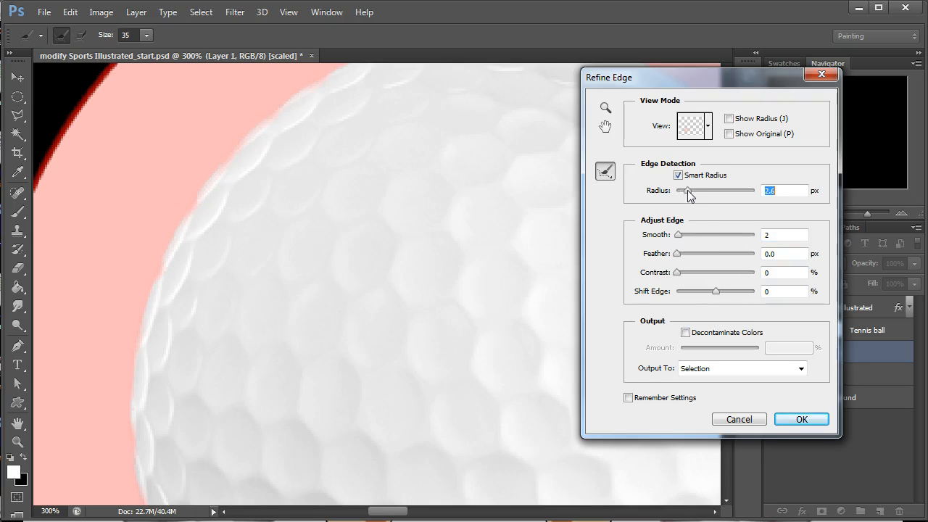
left_click_drag(687, 190, 653, 205)
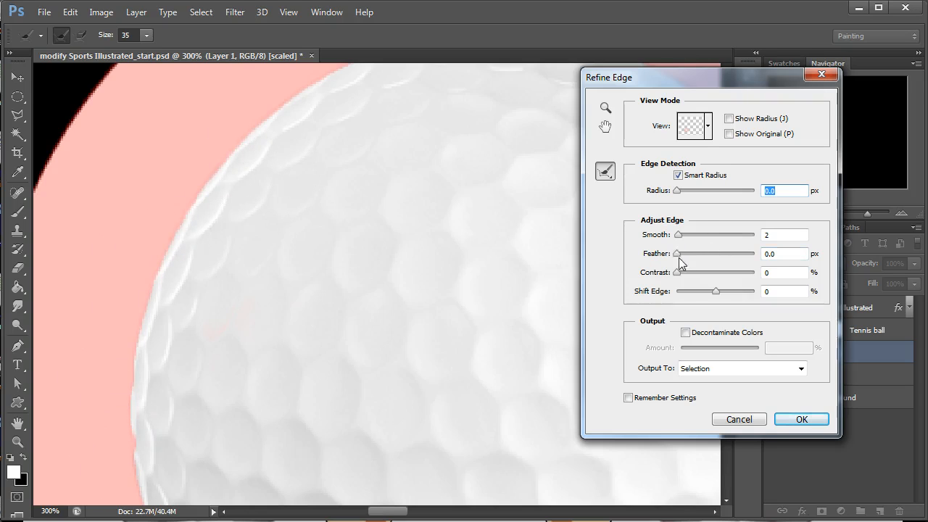
double_click(774, 252)
type("1")
left_click(776, 234)
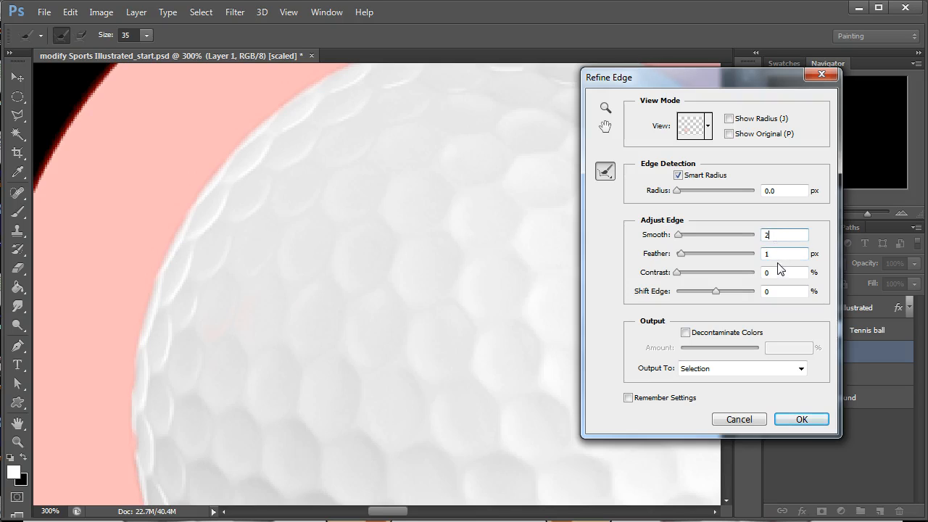
double_click(774, 254)
Shift the edge to -3%, decontaminate colors at 50% and output the refined selection to a new layer with a layer mask.
double_click(773, 272)
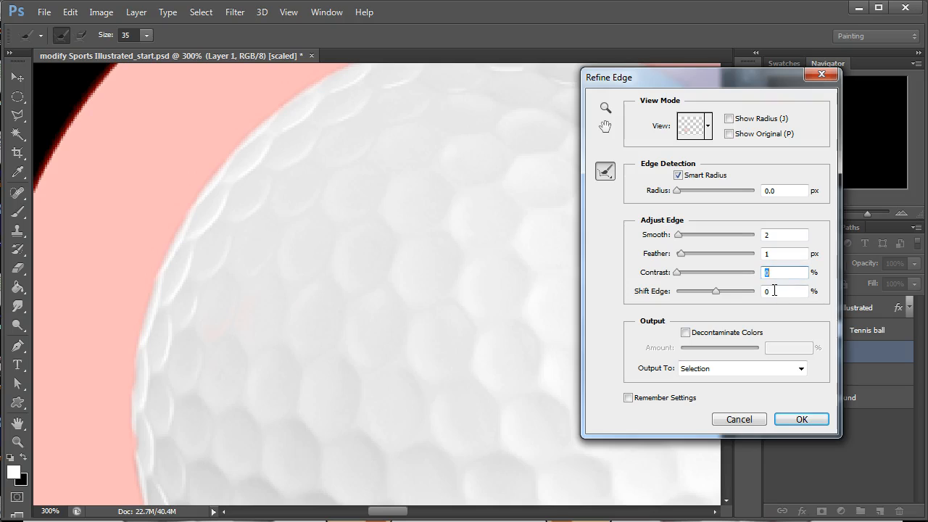
key("Tab")
key("Down")
key("Down")
key("Down")
left_click(719, 330)
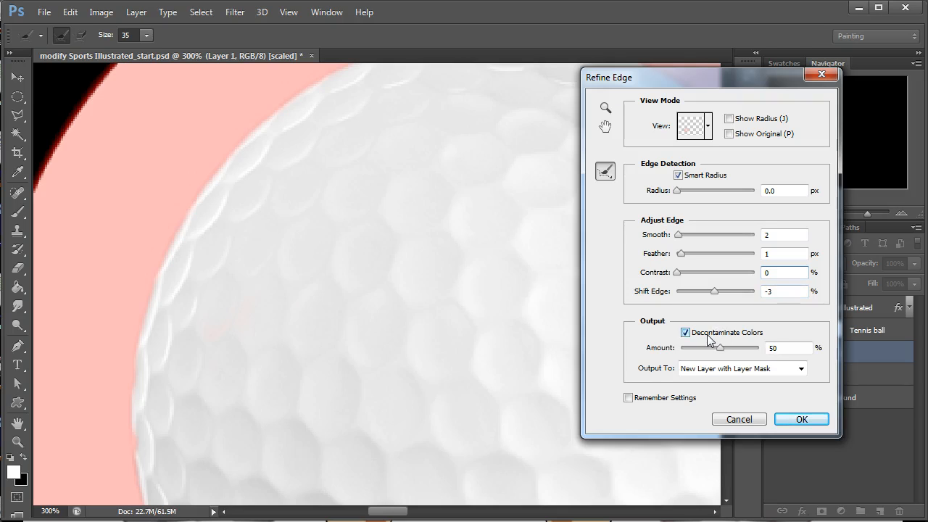
left_click(802, 420)
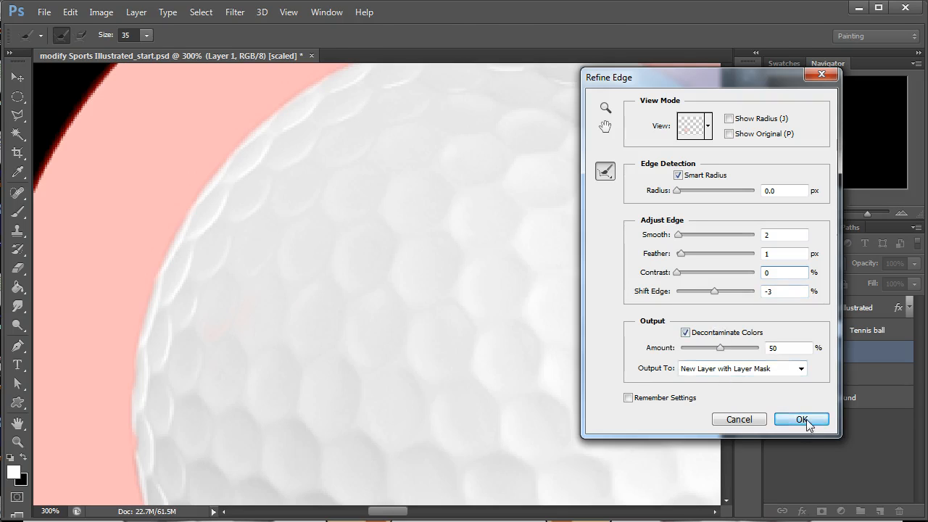
Rename the new masked layer as Golf ball.
left_click(815, 214)
left_click(814, 214)
left_click(814, 214)
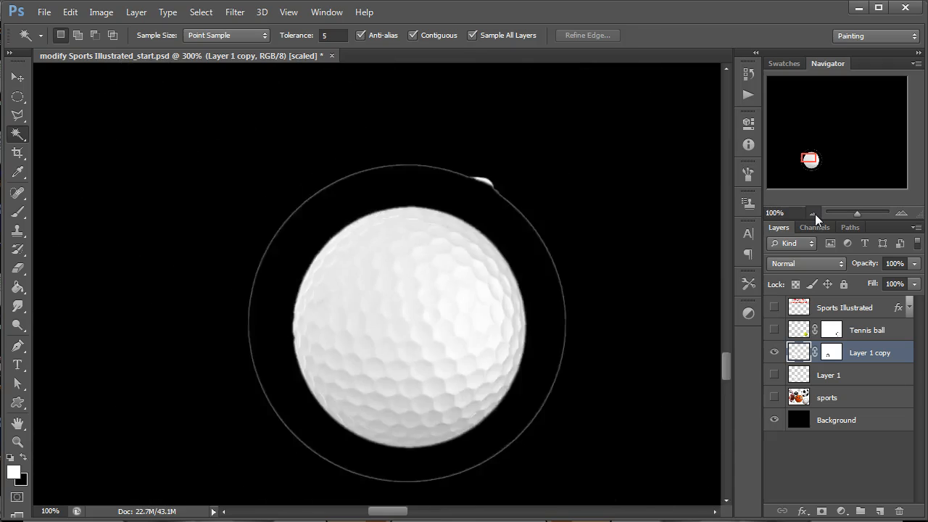
left_click(838, 358)
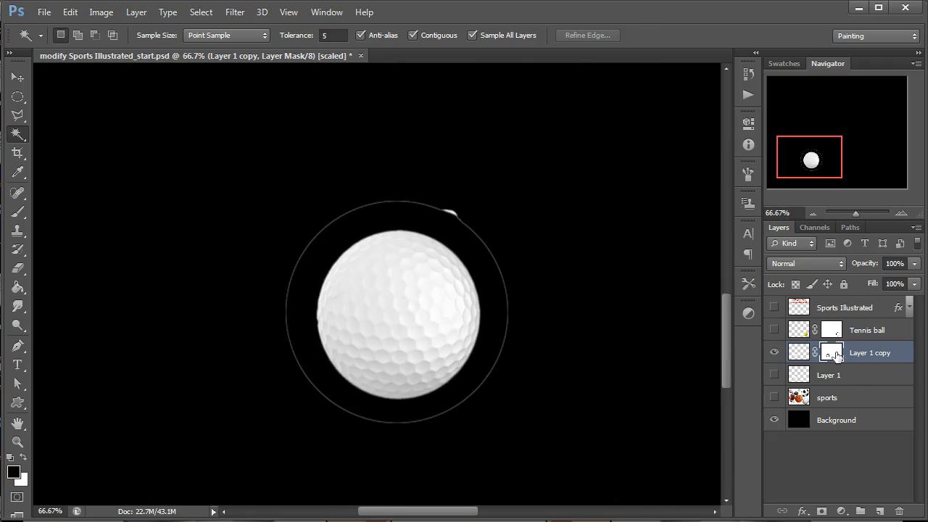
double_click(860, 354)
type("Go")
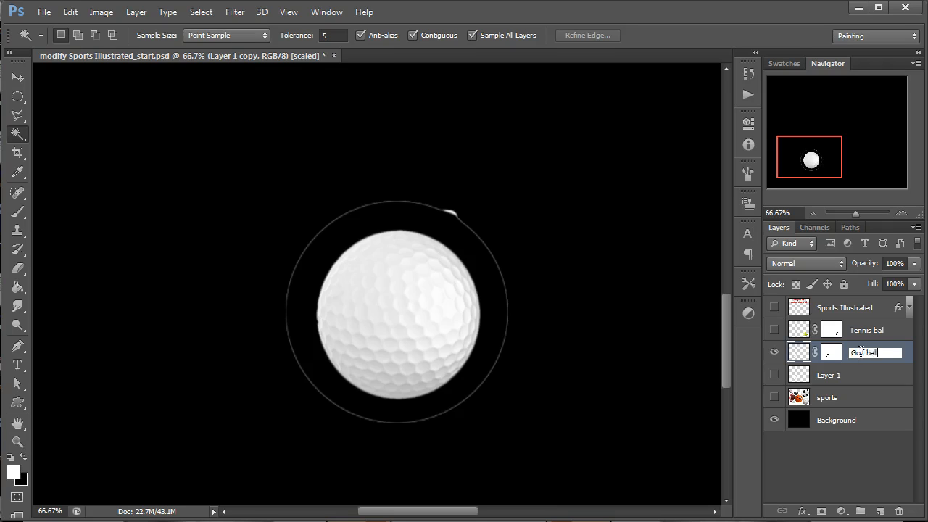
type("lf ball")
key("Return")
Paint black on the Golf ball layer's mask at 100% opacity to hide the white sliver and upper part of the outline.
left_click(832, 358)
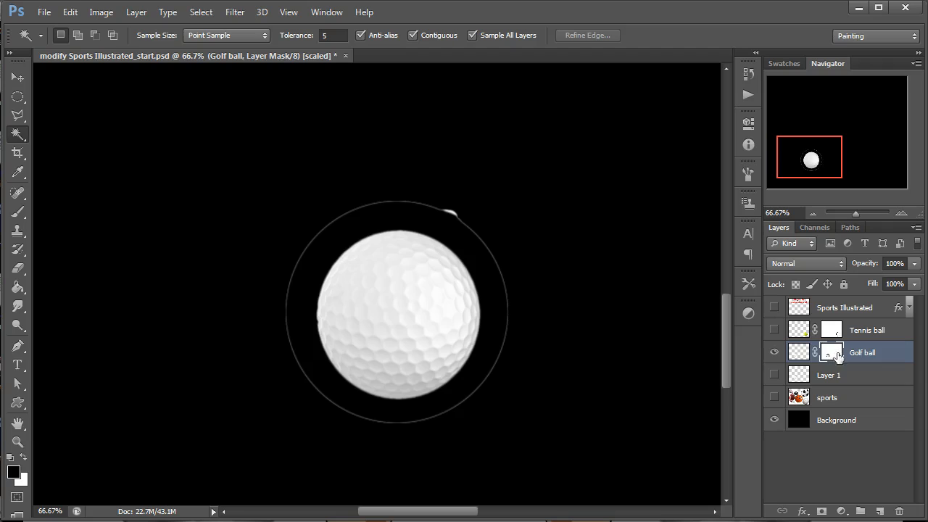
key("b")
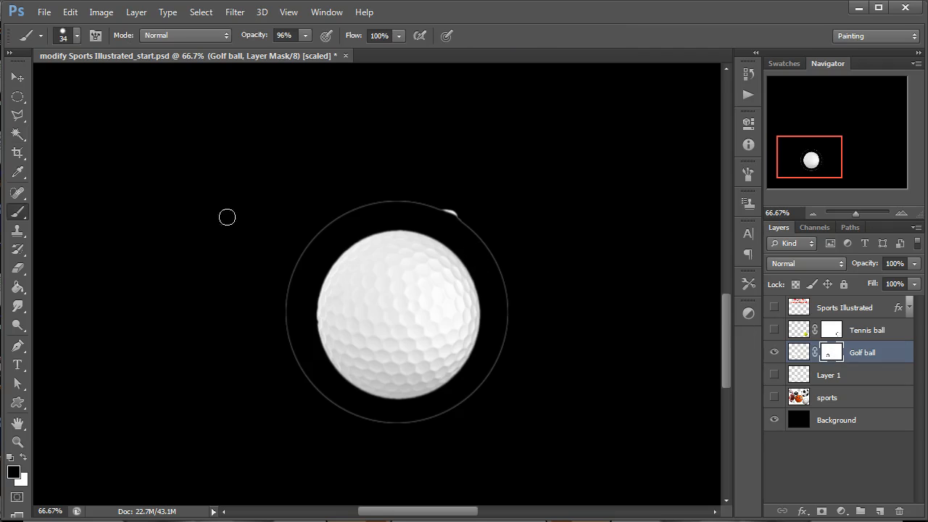
left_click_drag(470, 222, 467, 218)
left_click(304, 38)
left_click(306, 49)
left_click(408, 203)
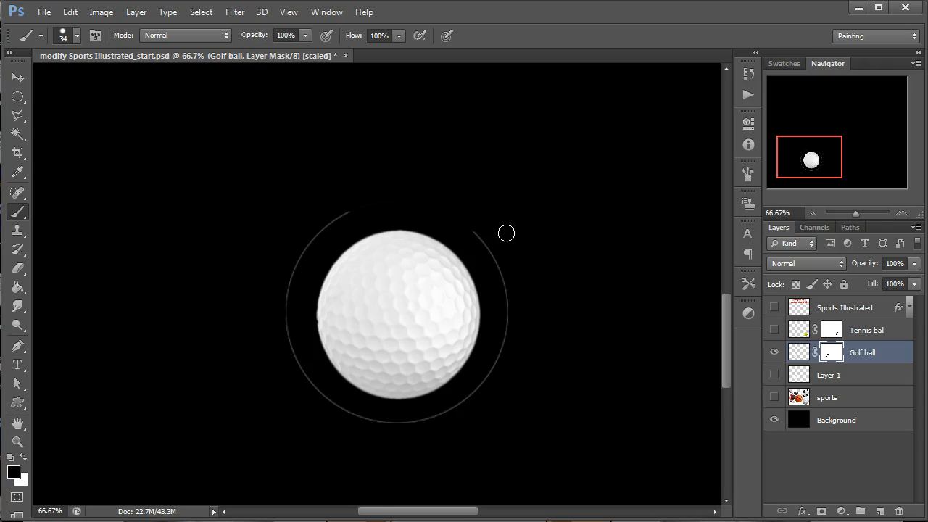
Enlarge the brush to size 74 and mask out the rest of the thin ring around the golf ball.
right_click(430, 204)
left_click(499, 236)
left_click_drag(355, 211, 350, 211)
mouse_move(420, 429)
left_mouse_down()
mouse_move(457, 428)
mouse_move(448, 427)
left_mouse_up()
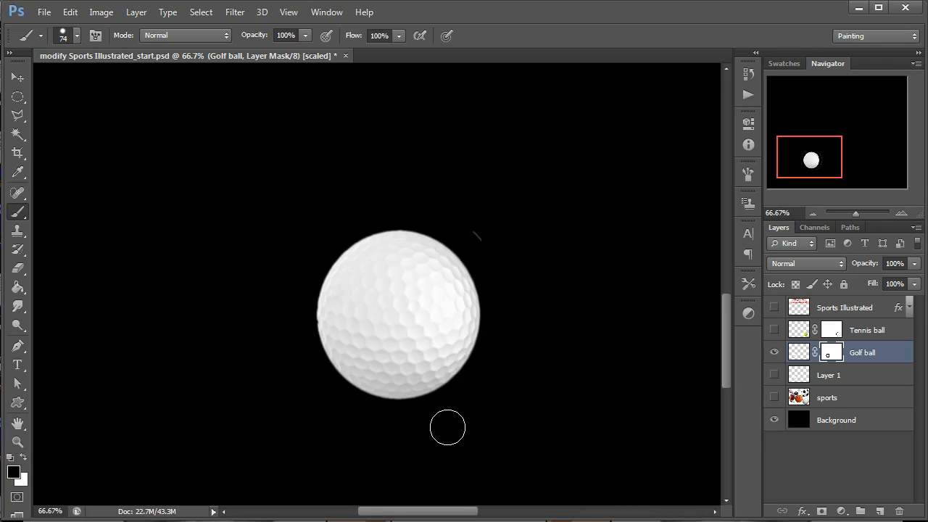
Mask out the leftover arc beside the golf ball and paint white on its layer mask to restore the ball's left edge.
double_click(901, 213)
left_click(901, 213)
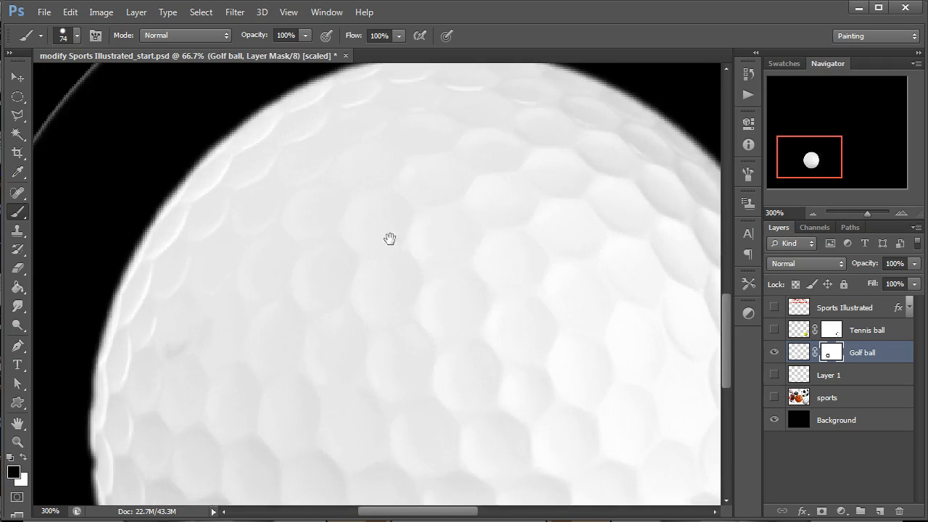
left_click_drag(376, 129, 392, 243)
left_click_drag(354, 502, 435, 187)
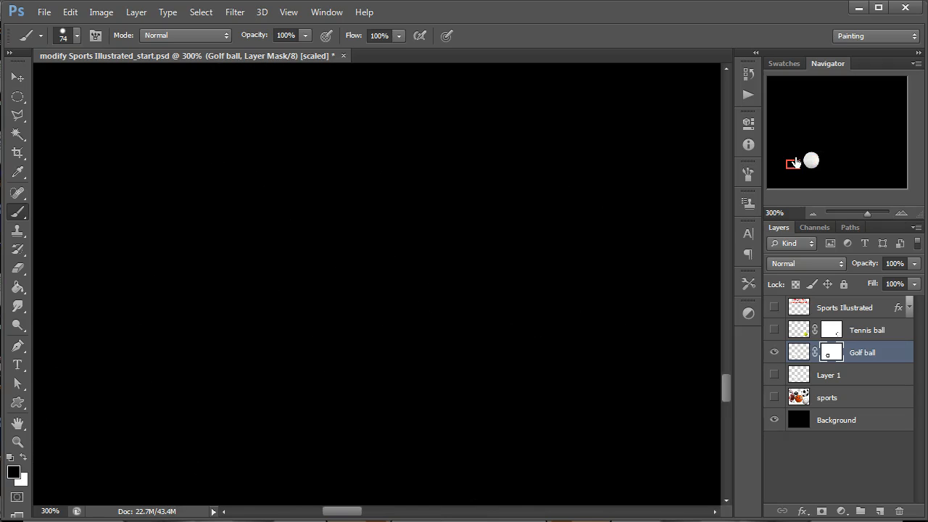
left_click_drag(794, 162, 803, 161)
left_click(22, 457)
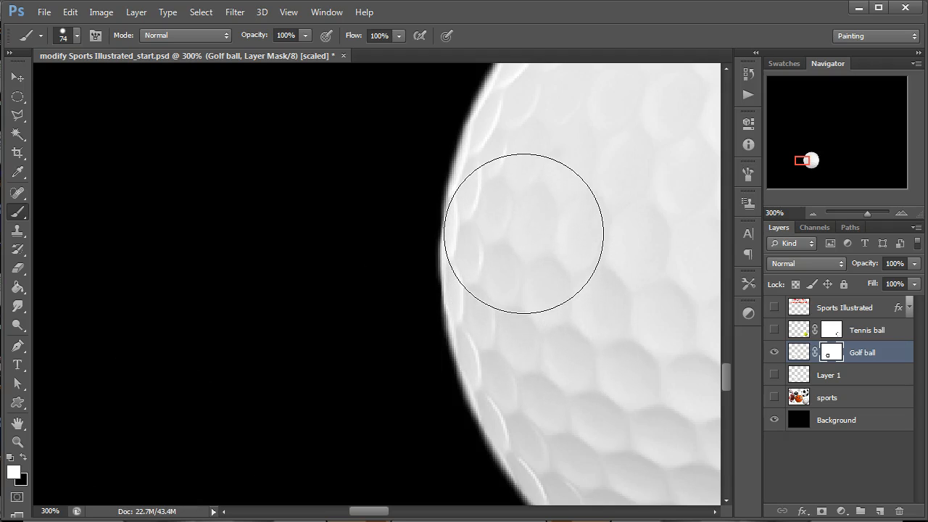
left_click(810, 211)
left_click(809, 210)
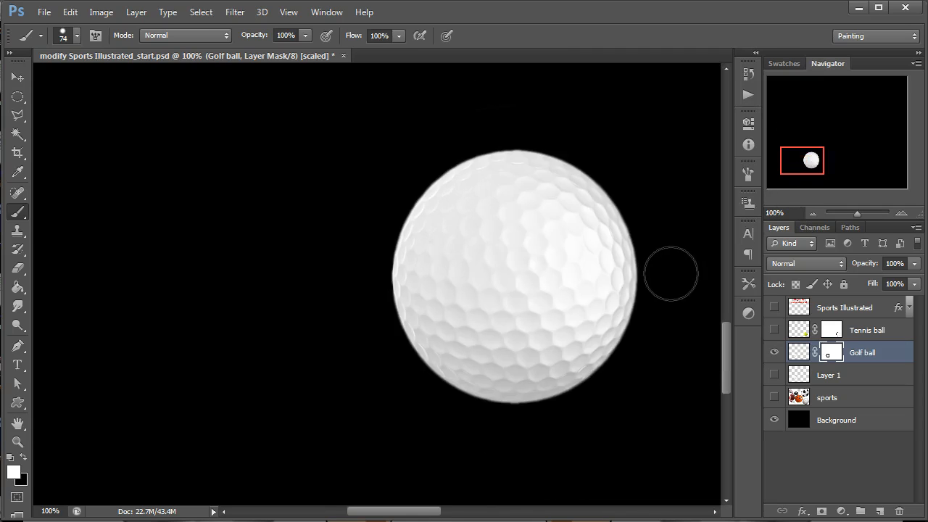
Show the Tennis ball and Sports Illustrated layers to check the cut-out balls and title together on the black background.
key("v")
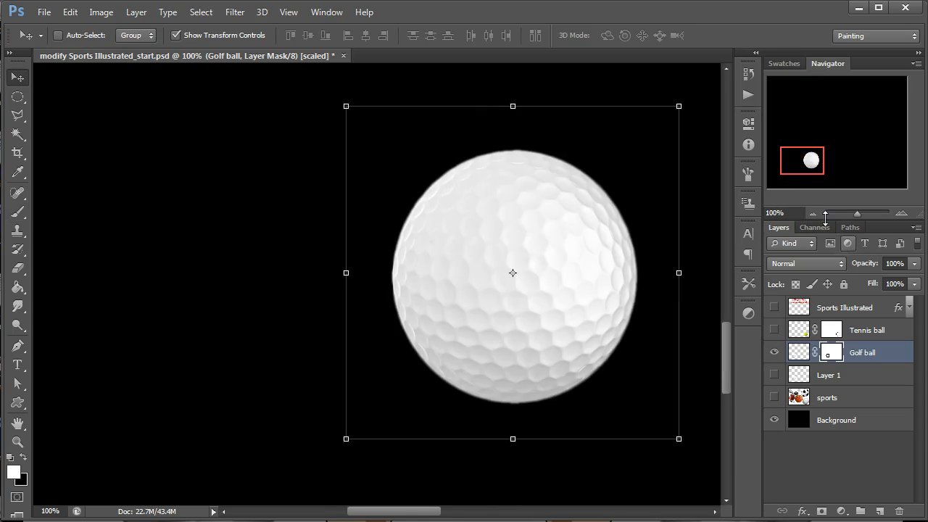
left_click(814, 214)
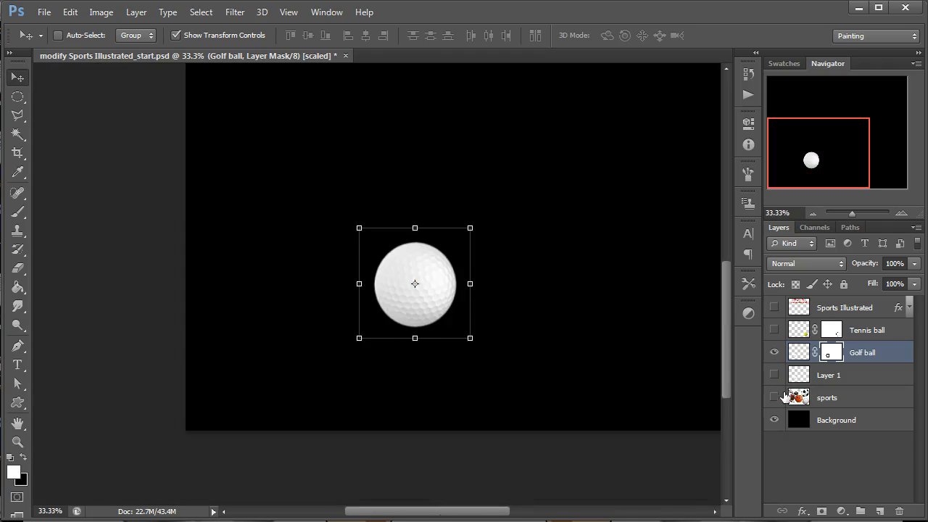
left_click(774, 375)
left_click(775, 375)
left_click(775, 329)
left_click(774, 307)
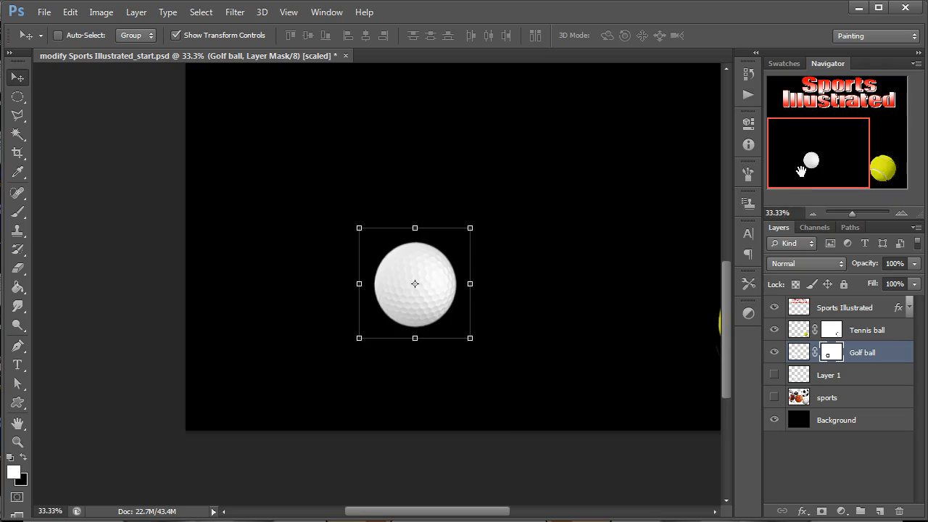
left_click(810, 214)
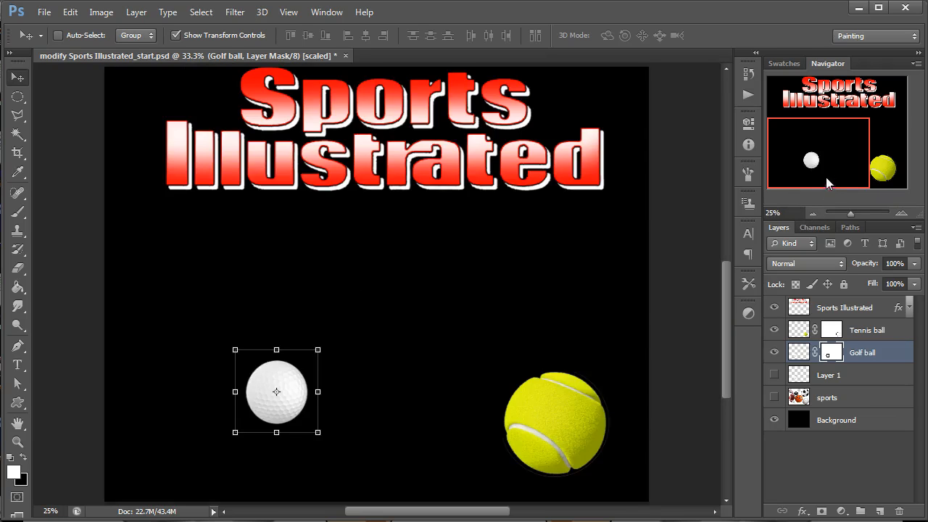
Delete Layer 1 and leave only the sports and Background layers visible.
left_click(849, 307)
left_click(850, 375)
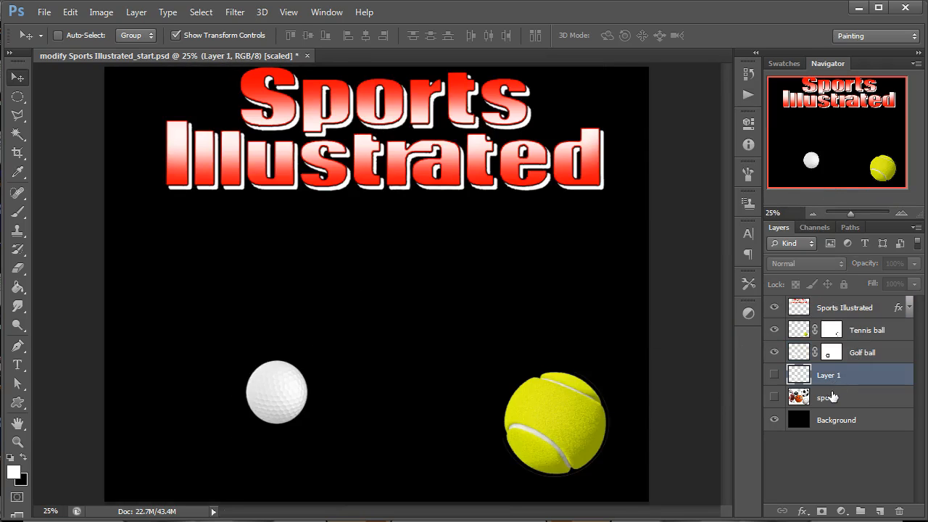
key("Delete")
left_click(776, 377)
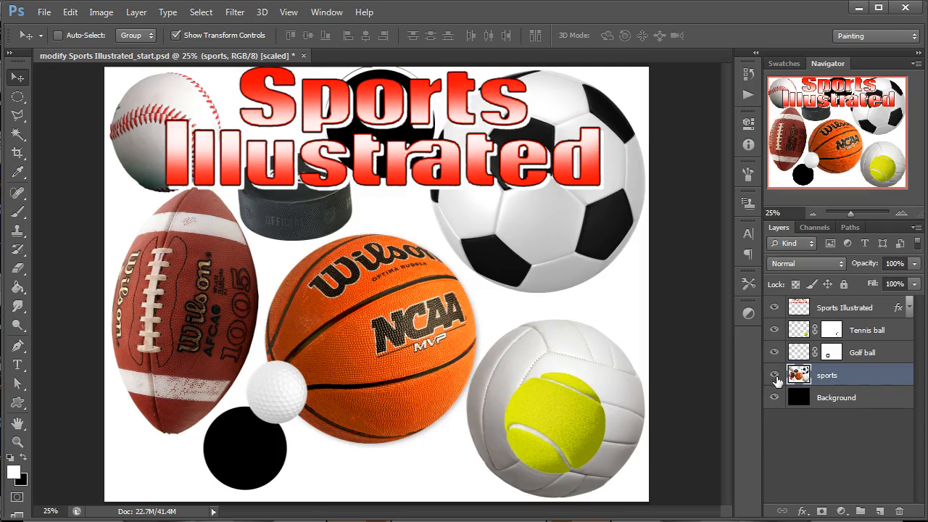
left_click_drag(775, 356, 776, 308)
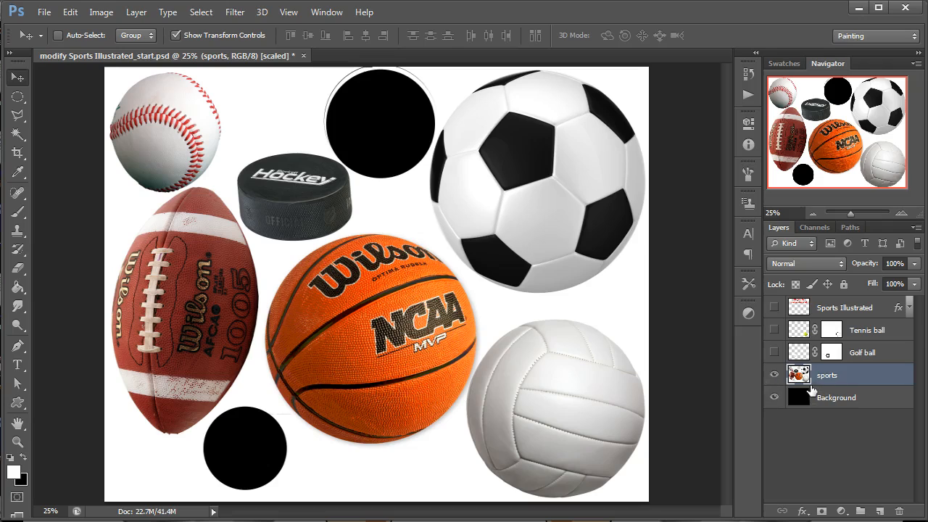